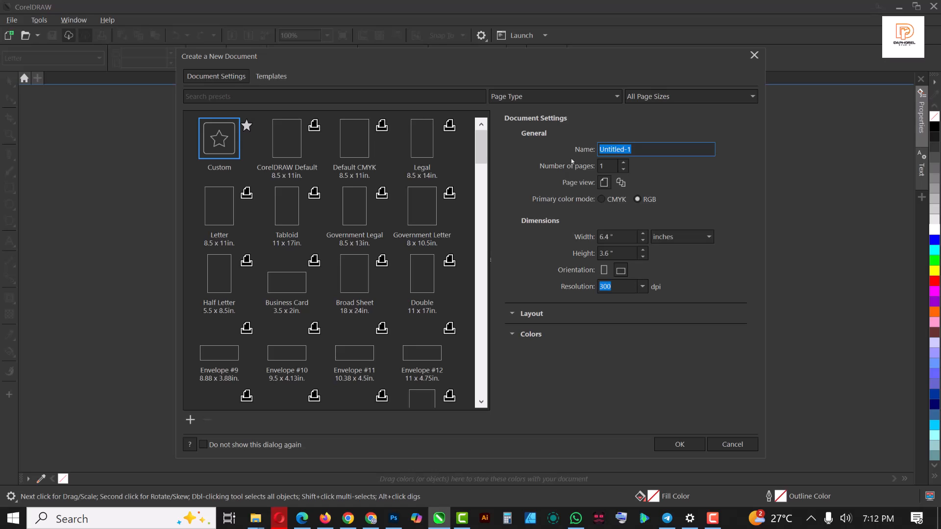
Step: Create a document named DAY 6 and cover its page with a white rectangle without an outline
type("DAY 6")
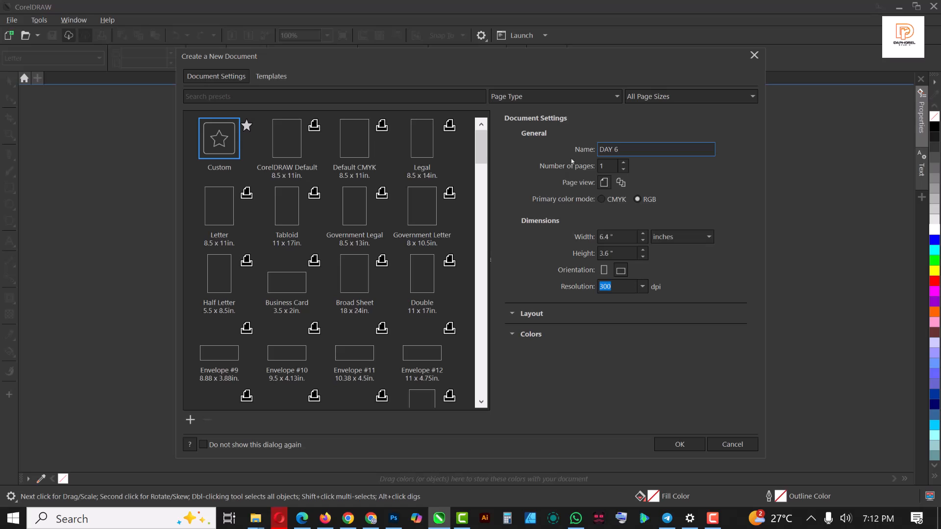
left_click(680, 444)
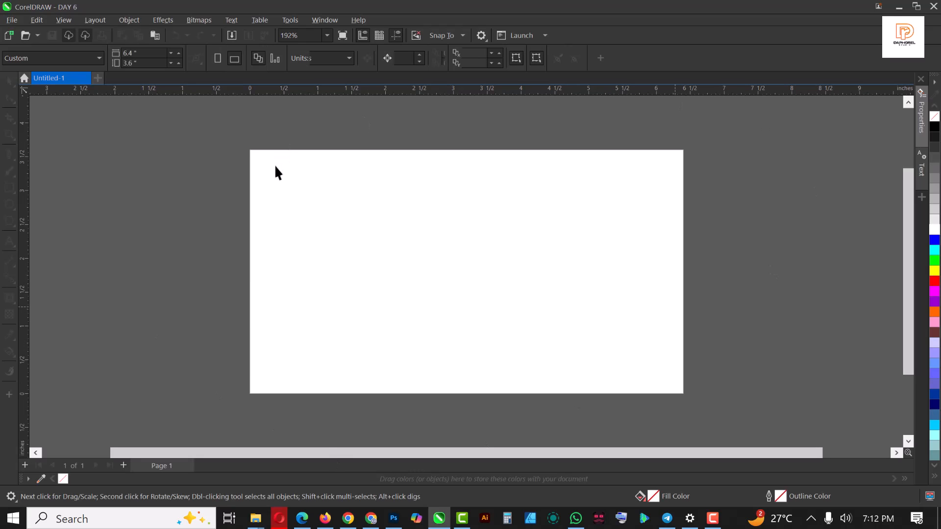
double_click(10, 187)
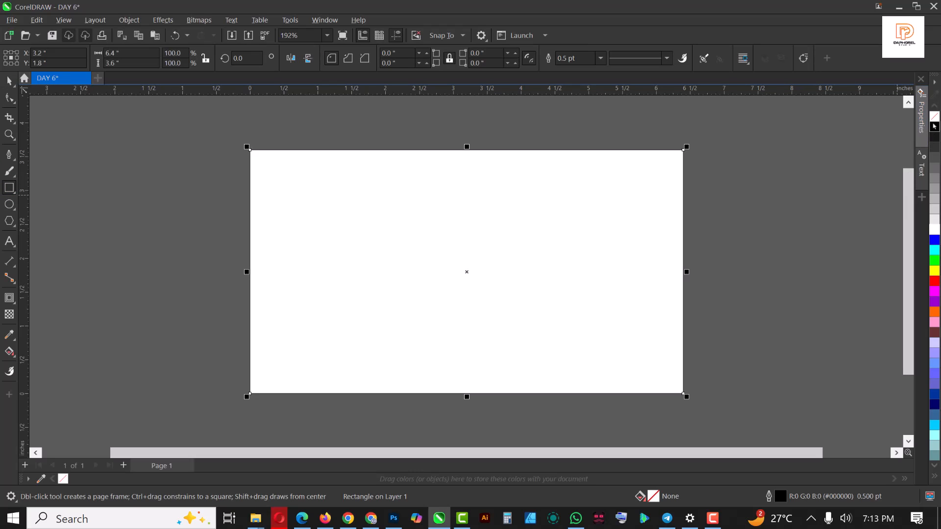
key("space")
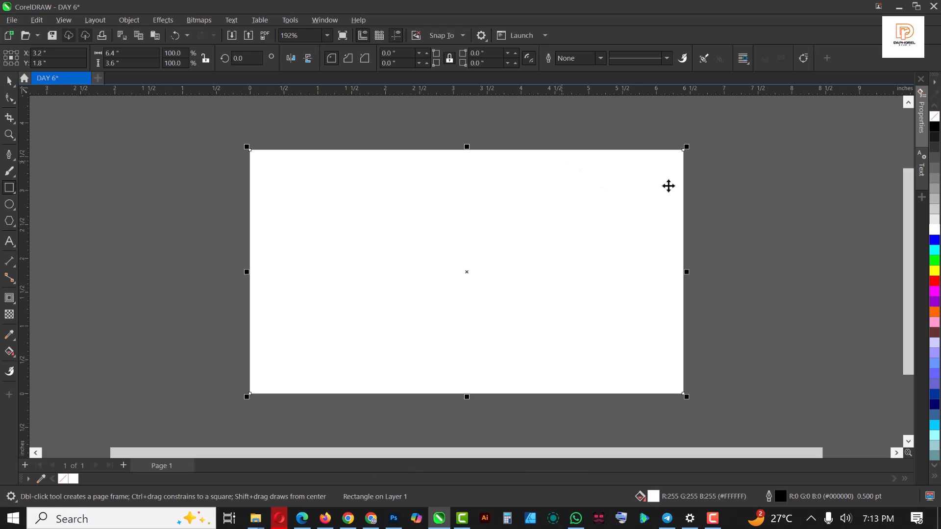
left_click(772, 184)
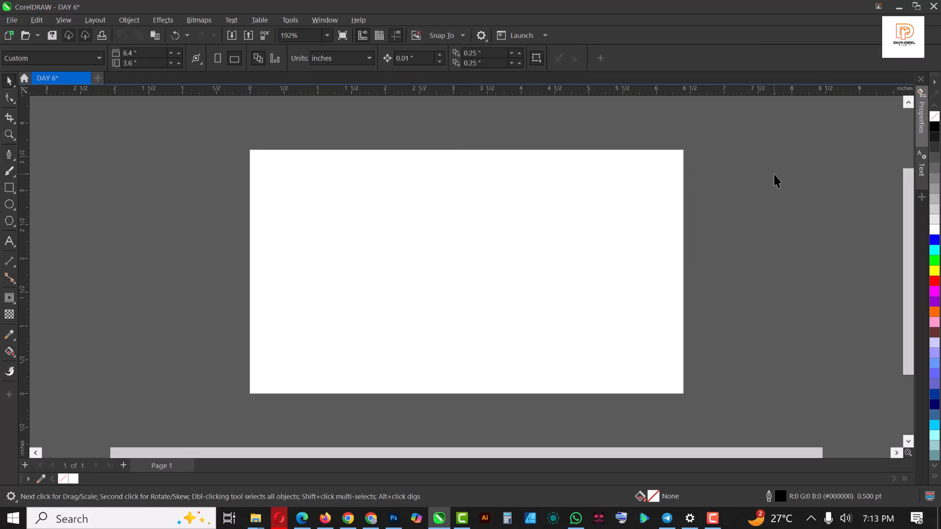
Step: Draw a circle about 2.86 inches in diameter and centre it on the page
left_click(9, 205)
left_click_drag(407, 212, 601, 407)
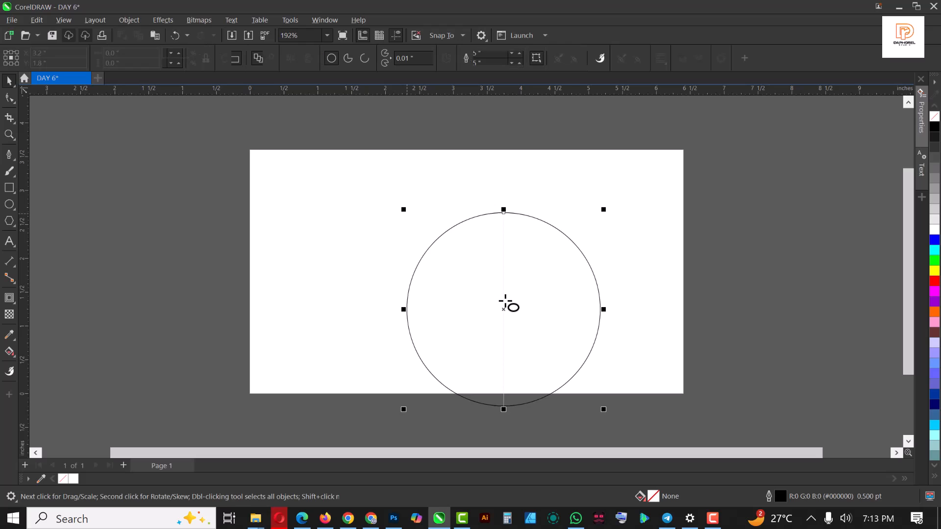
key("p")
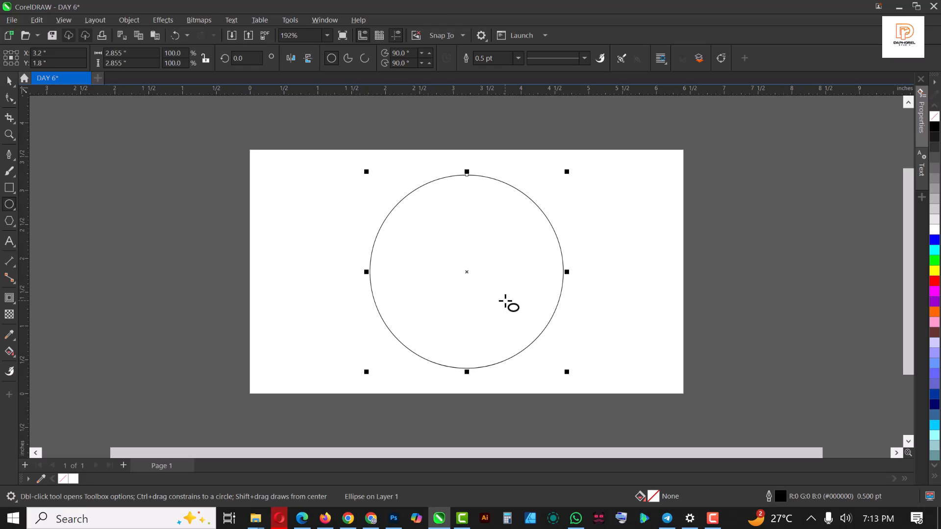
key("space")
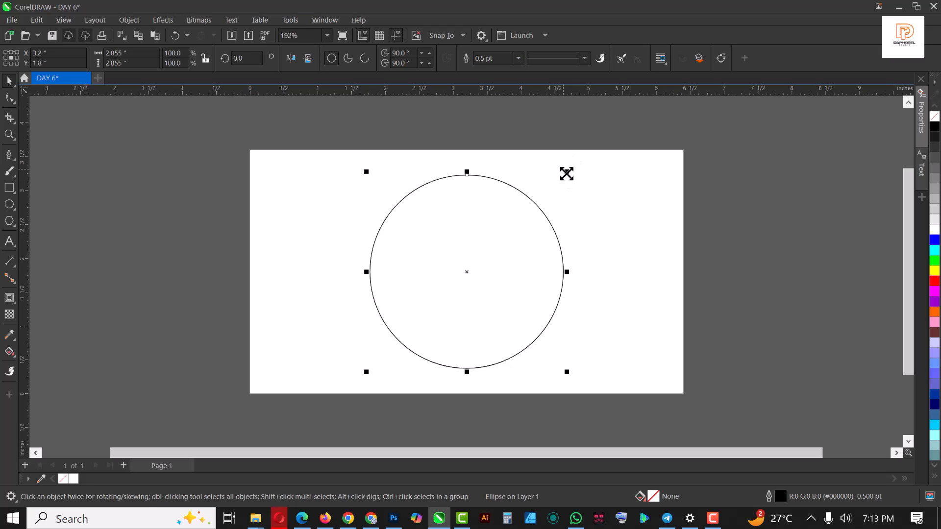
Step: Add two smaller concentric copies inside the large circle, the innermost about 1.42 inches in diameter
left_click_drag(566, 171, 517, 215)
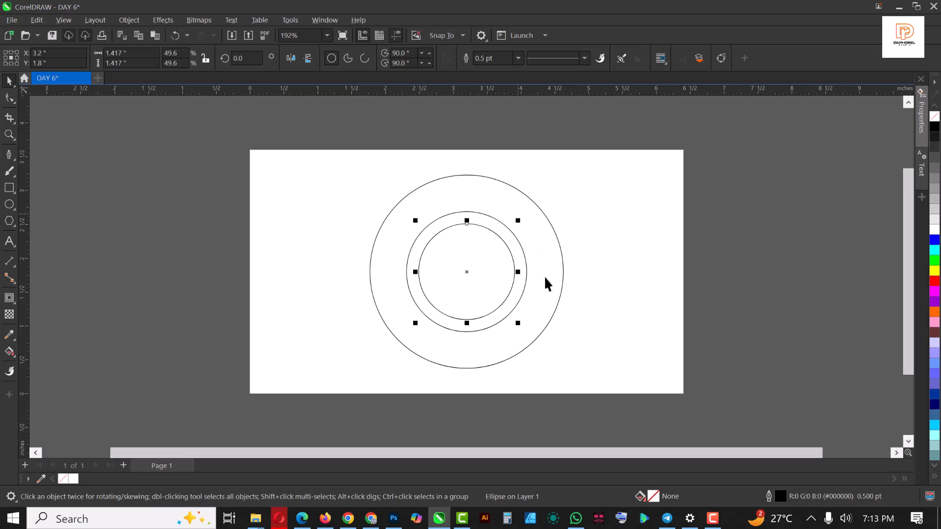
left_click(642, 230)
left_click(467, 267)
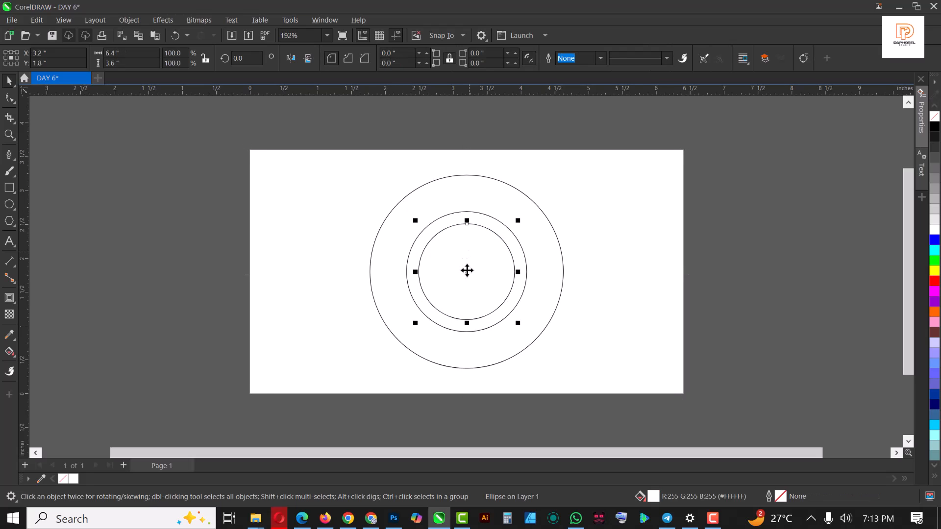
Step: Draw a straight vertical line about 4.14 inches long across the circles with the Pen tool and centre it on the page
left_click(8, 155)
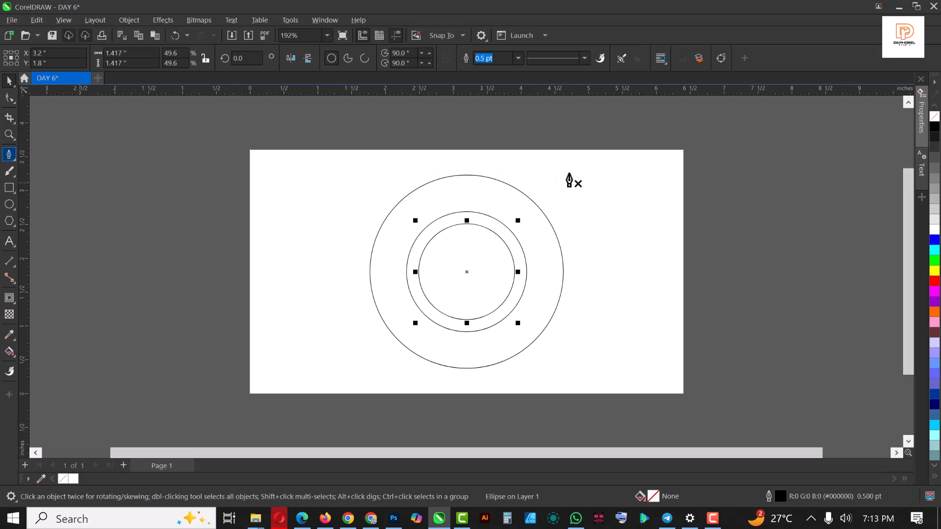
left_click(457, 125)
left_click(456, 406)
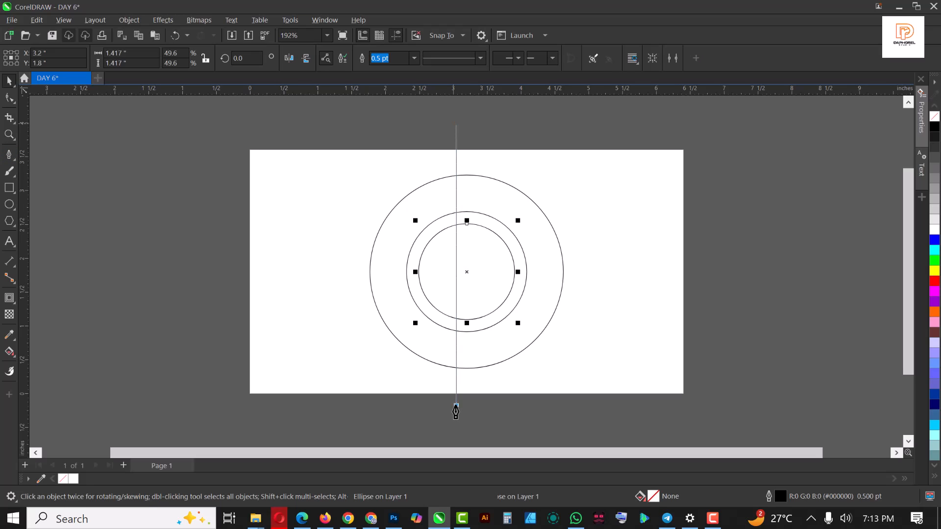
double_click(456, 412)
key("p")
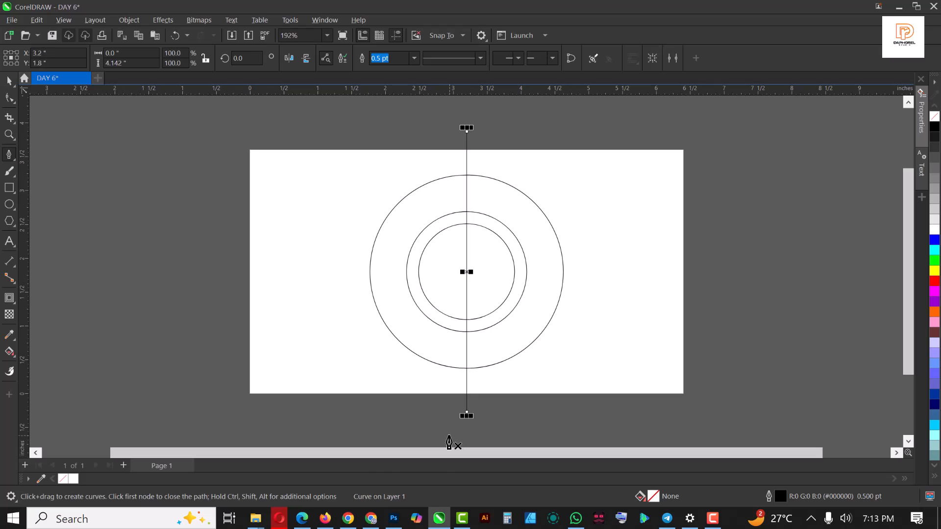
key("space")
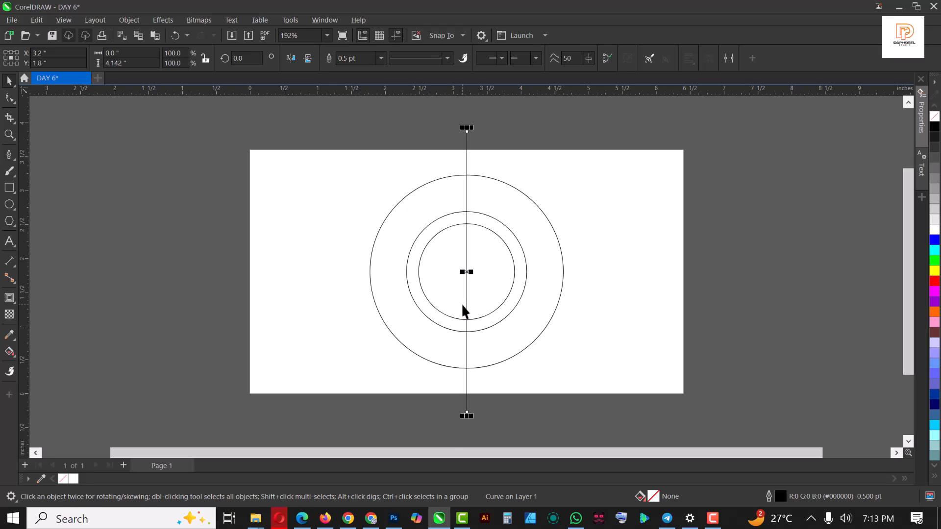
Step: Draw a straight horizontal line about 3.76 inches long through the circles' centre with the Pen tool
left_click(10, 155)
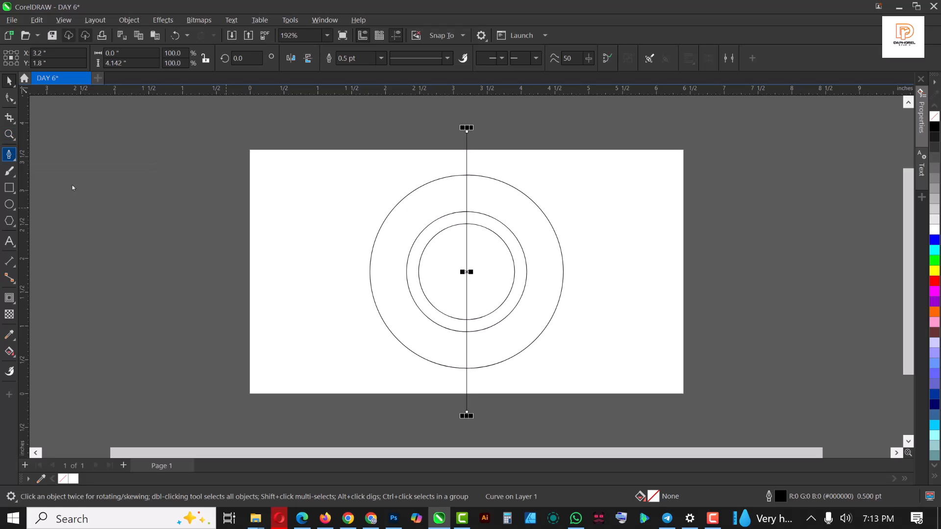
left_click(347, 272)
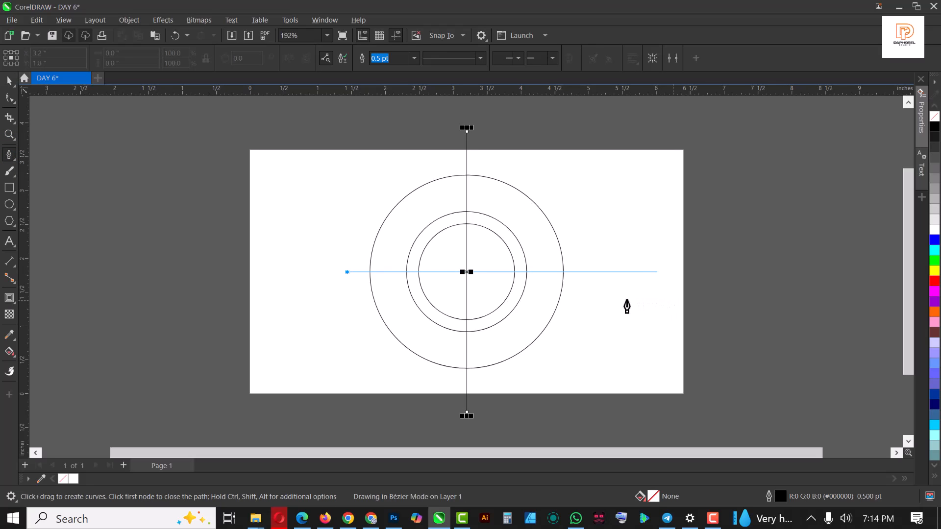
left_click(602, 306, "ctrl")
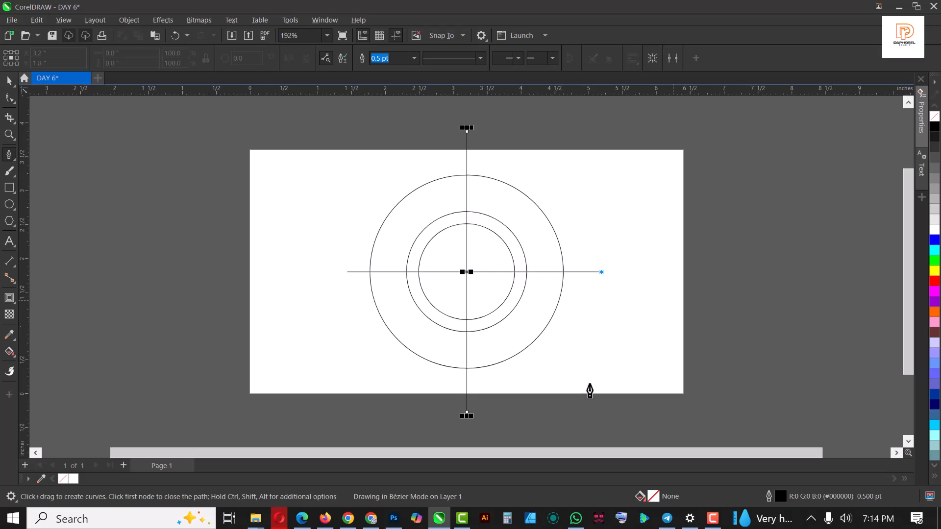
key("Escape")
key("space")
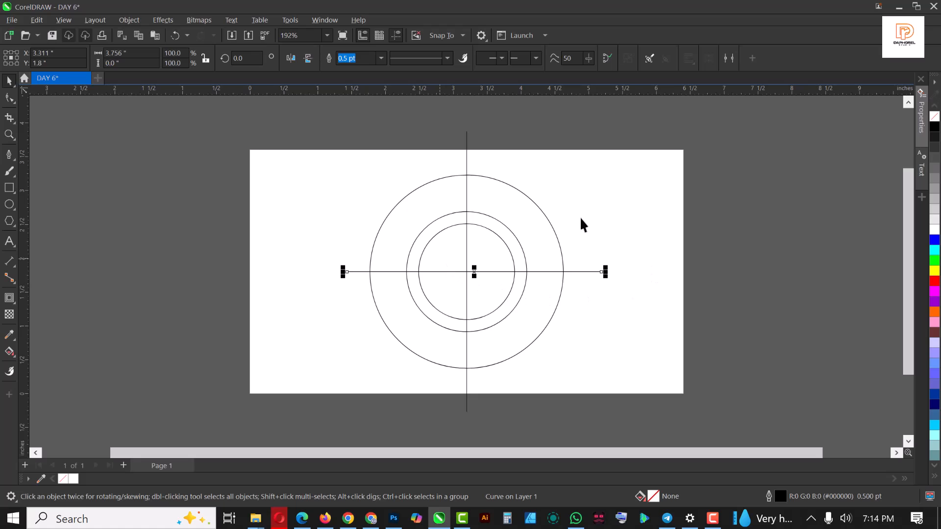
Step: Delete the extra copy stacked on top of the innermost circle
left_click(456, 244)
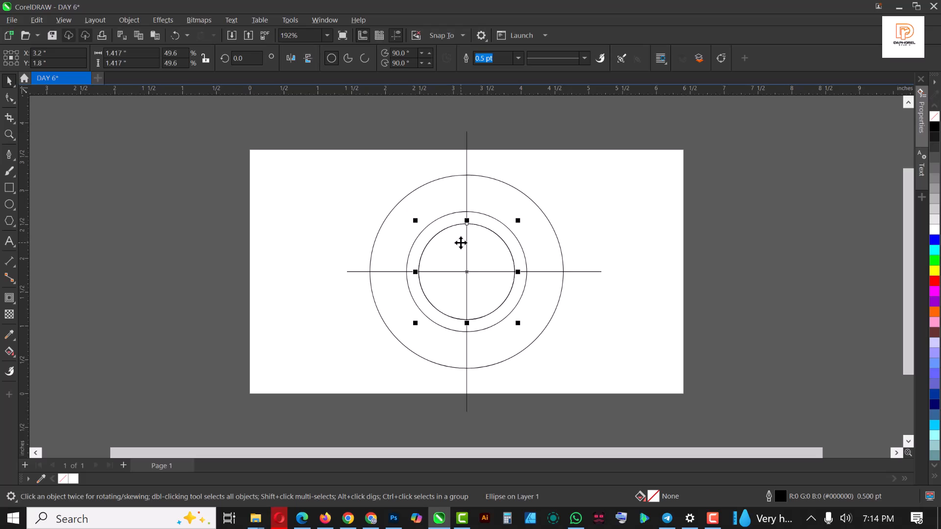
key("Delete")
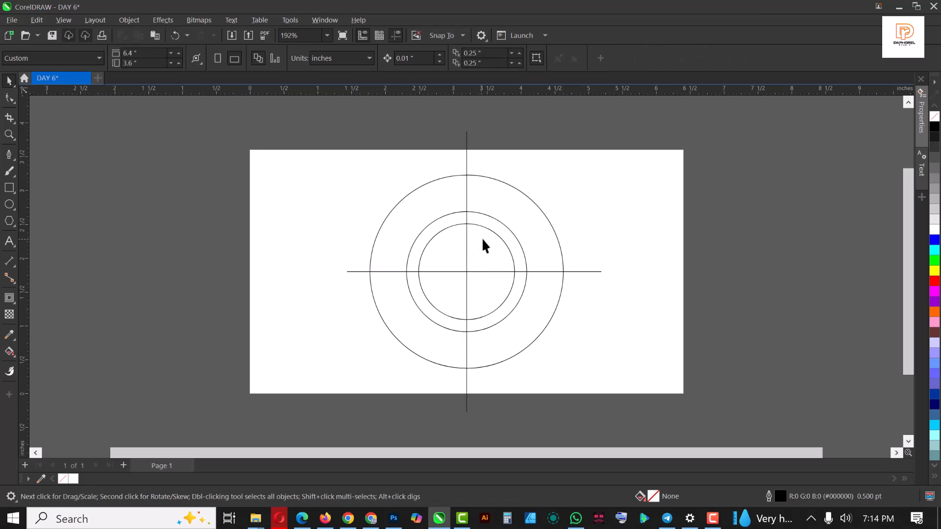
left_click(483, 239)
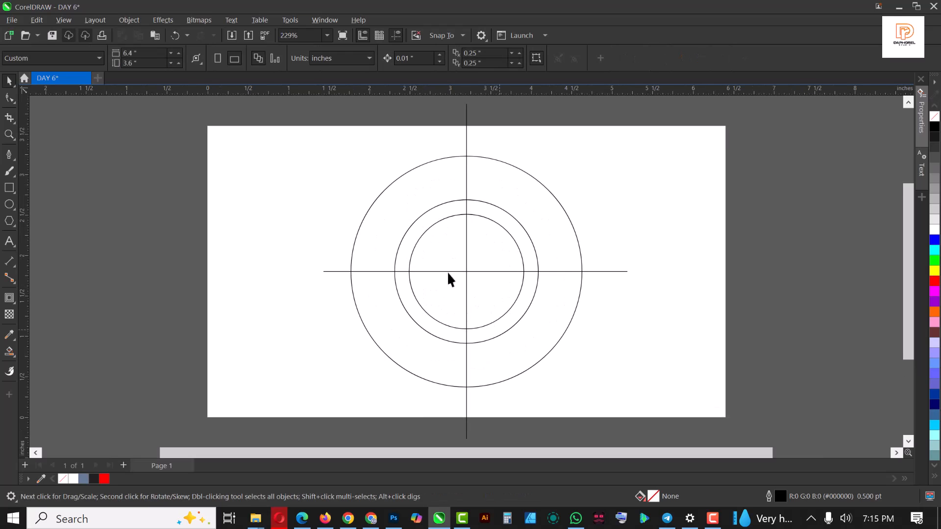
Step: Make a copy of the innermost circle about 0.81 inches in diameter and centre it on the horizontal line near that circle's left edge
left_click(454, 243)
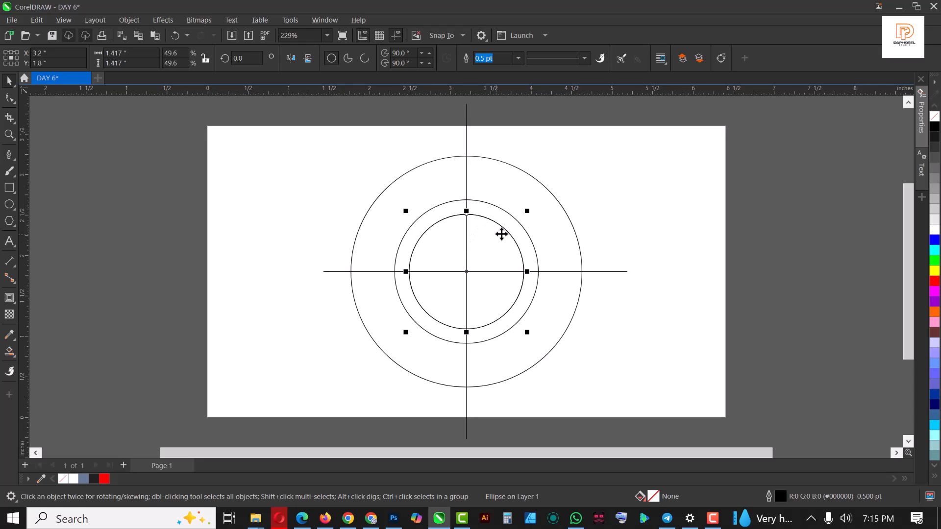
left_click_drag(528, 210, 478, 261)
left_click_drag(441, 296, 415, 272)
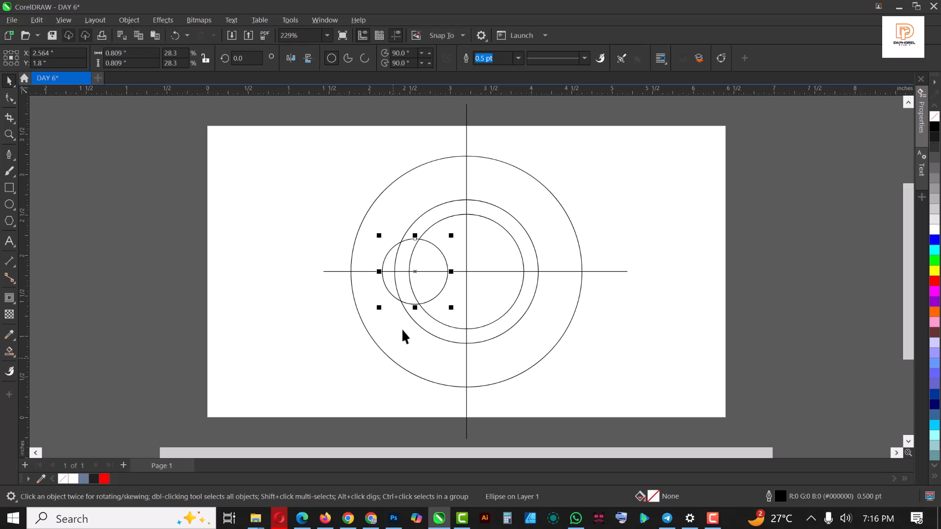
Step: Narrow the small circle into an upright ellipse about 0.62 inches wide whose left side touches the middle circle
scroll(418, 278, "up", 2)
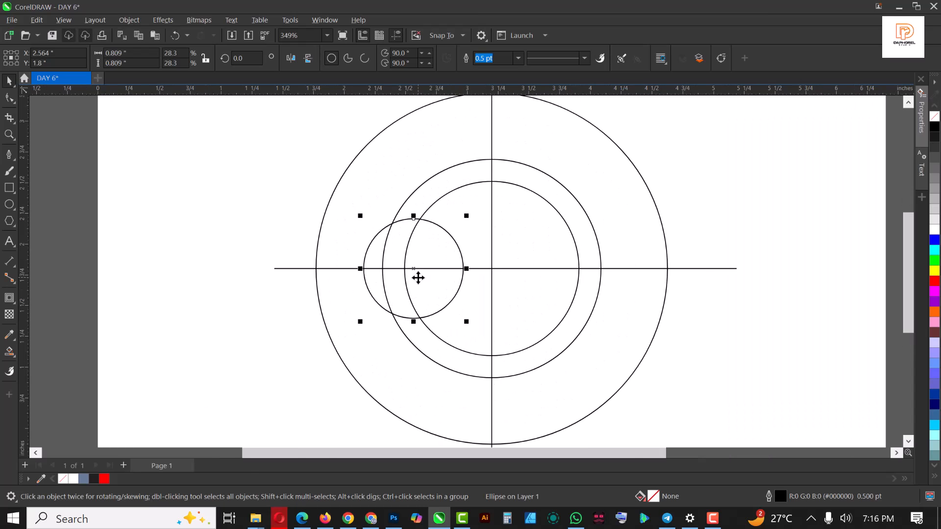
scroll(418, 278, "up", 4)
scroll(418, 278, "down", 3)
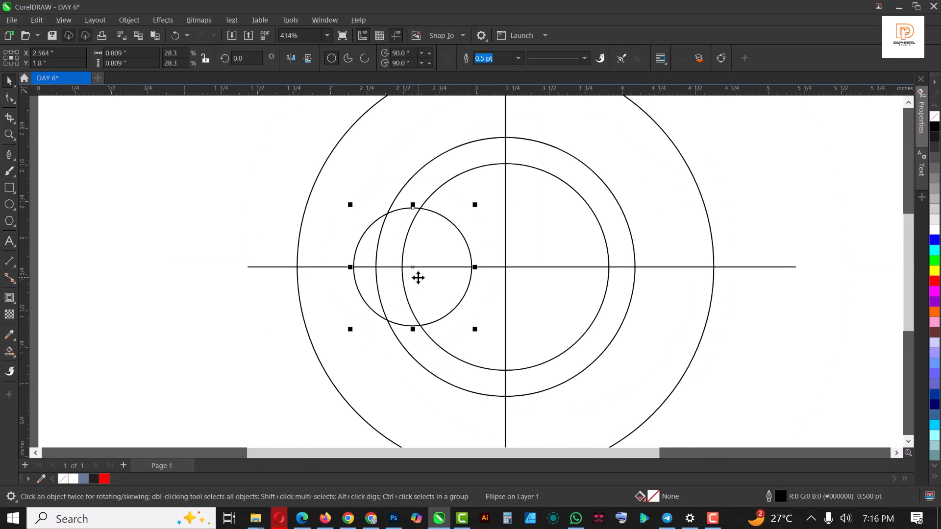
scroll(418, 278, "down", 2)
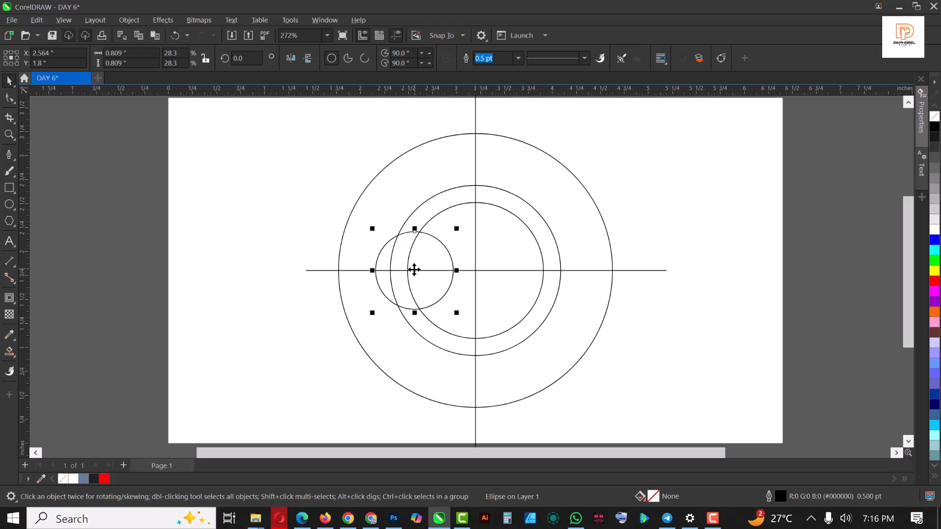
left_click_drag(414, 269, 450, 271)
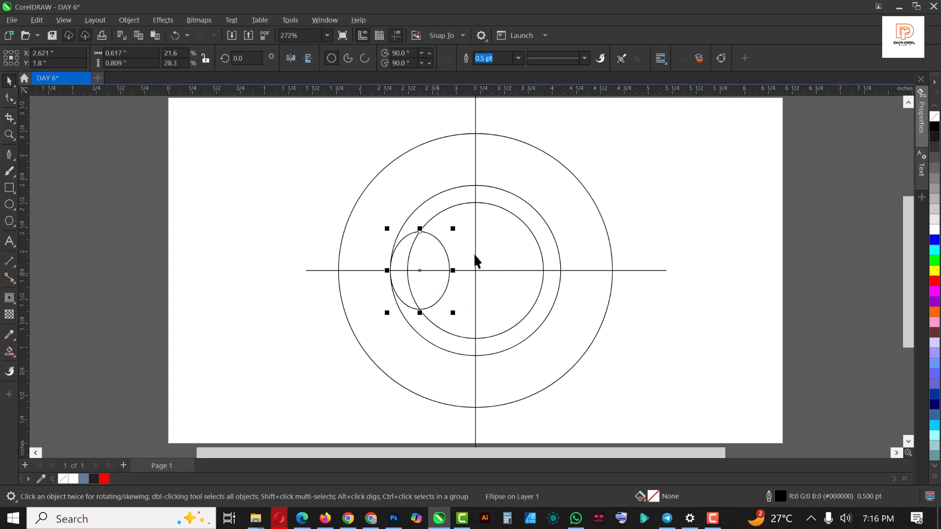
scroll(427, 266, "down", 2)
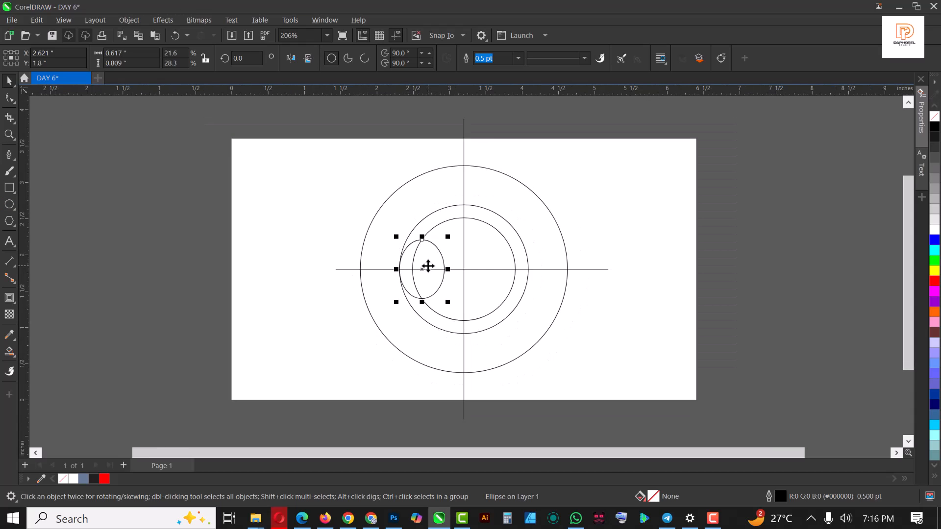
Step: Smart Fill the upper-left quarter of the outer ring and the upper-left part of the innermost circle outside the small ellipse
left_click(8, 352)
left_click(45, 364)
left_click(433, 194)
scroll(418, 267, "up", 1)
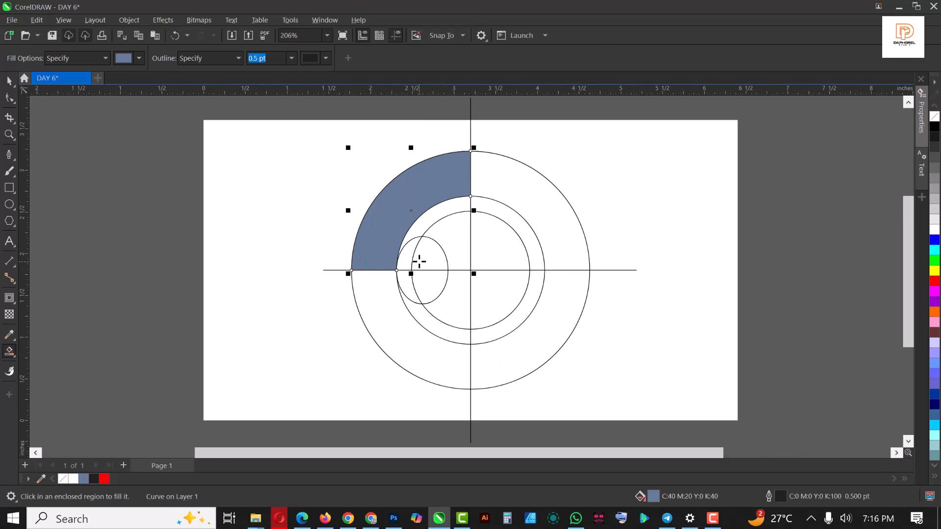
scroll(419, 262, "up", 1)
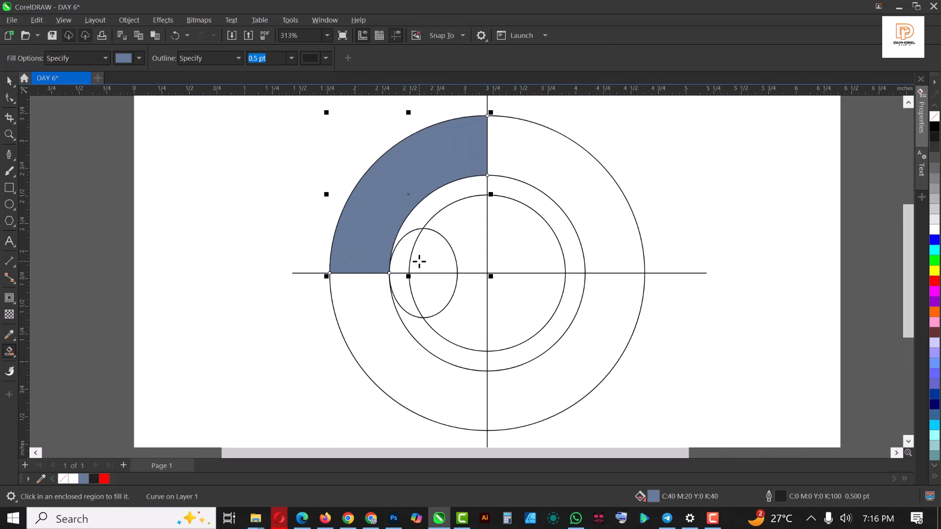
scroll(467, 248, "up", 1)
left_click(465, 260)
Step: Move the two filled pieces together off the page to its right and colour them green
scroll(425, 235, "down", 1)
scroll(425, 235, "down", 1)
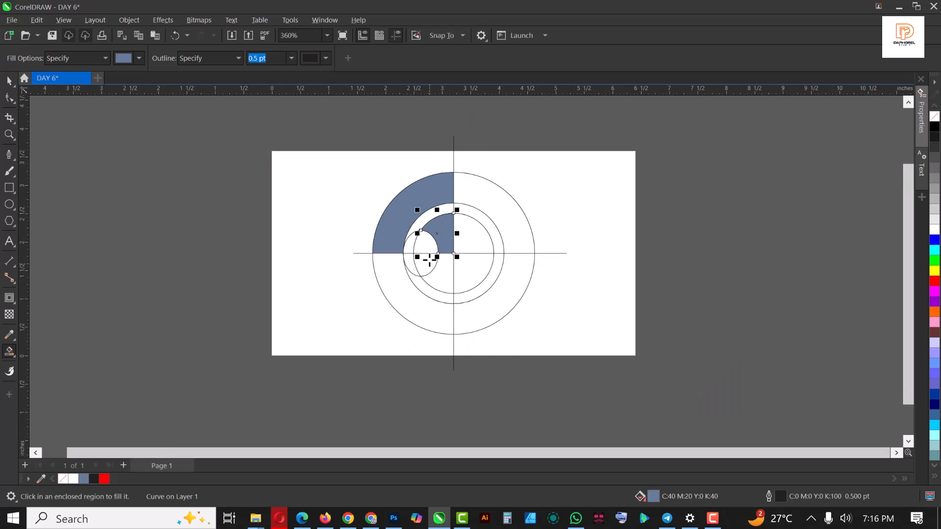
scroll(441, 218, "up", 2)
scroll(443, 222, "down", 1)
scroll(443, 221, "down", 1)
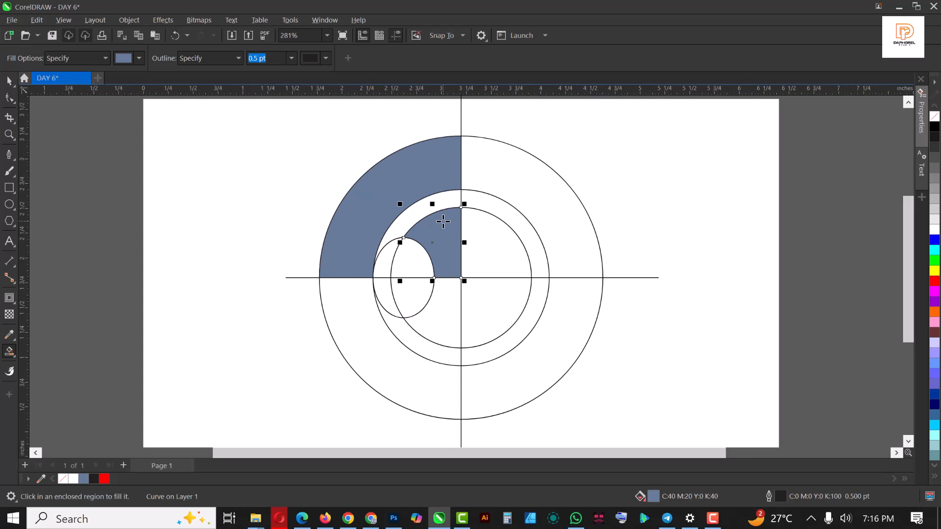
scroll(443, 222, "down", 4)
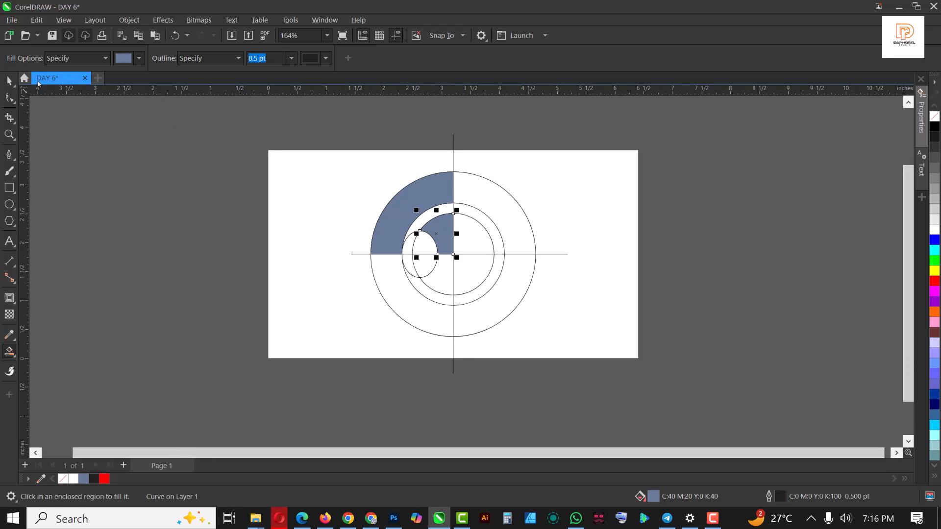
left_click(440, 195)
left_click(441, 228, "shift")
left_click_drag(441, 227, 739, 219)
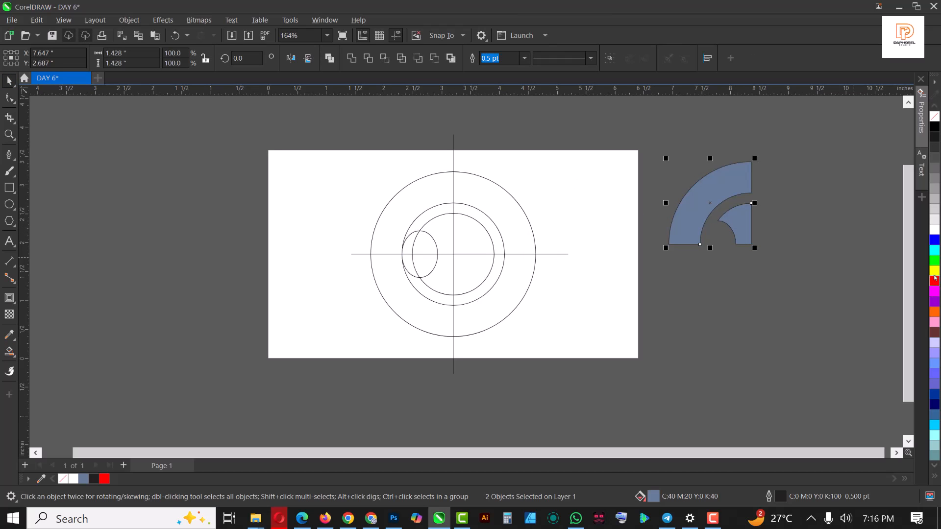
left_click(935, 260)
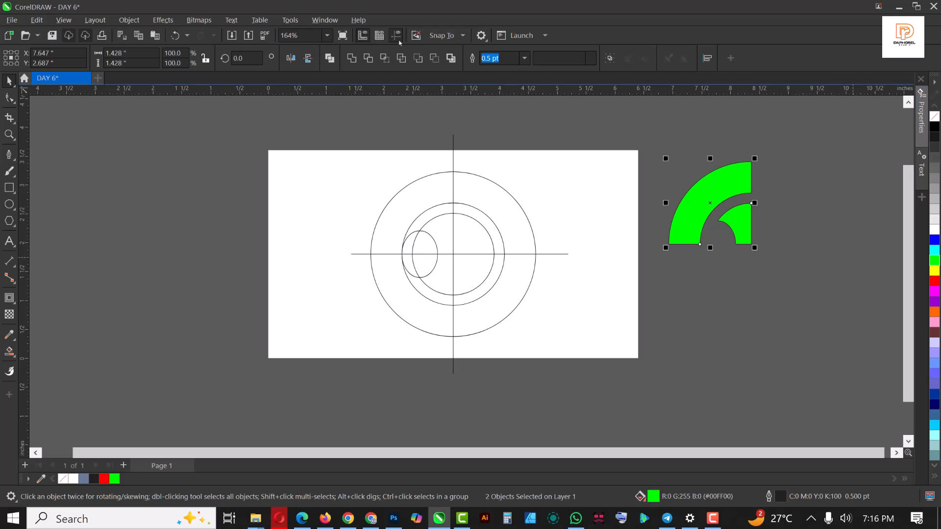
Step: Weld the two green pieces into a single curve and set its outline width to None
left_click(352, 58)
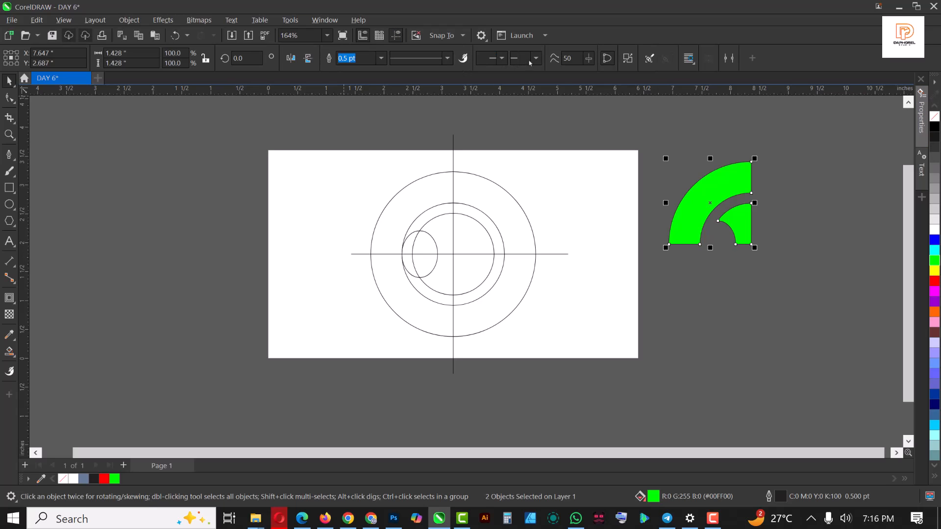
left_click(380, 58)
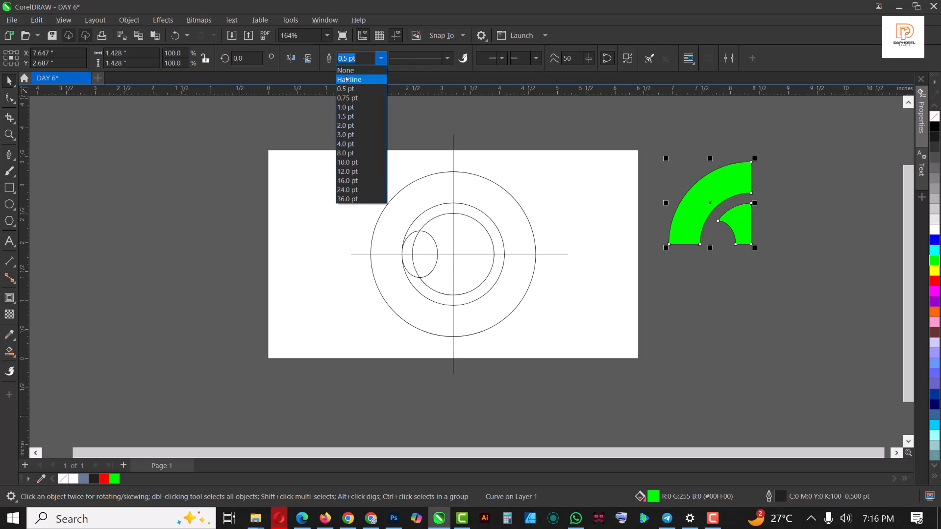
left_click(340, 71)
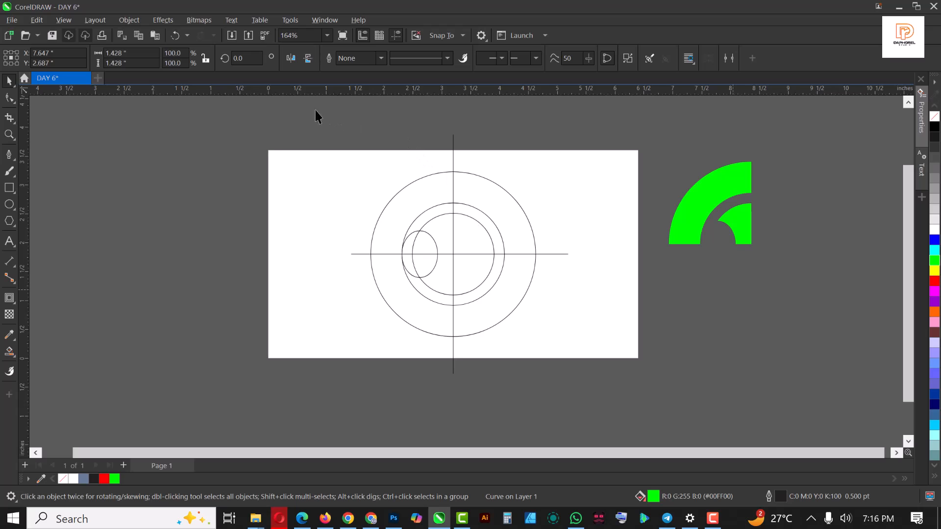
Step: Delete the construction circles, ellipse and crossing lines, and move the green emblem onto the page, vertically centred and left of the middle
left_click_drag(326, 113, 582, 382)
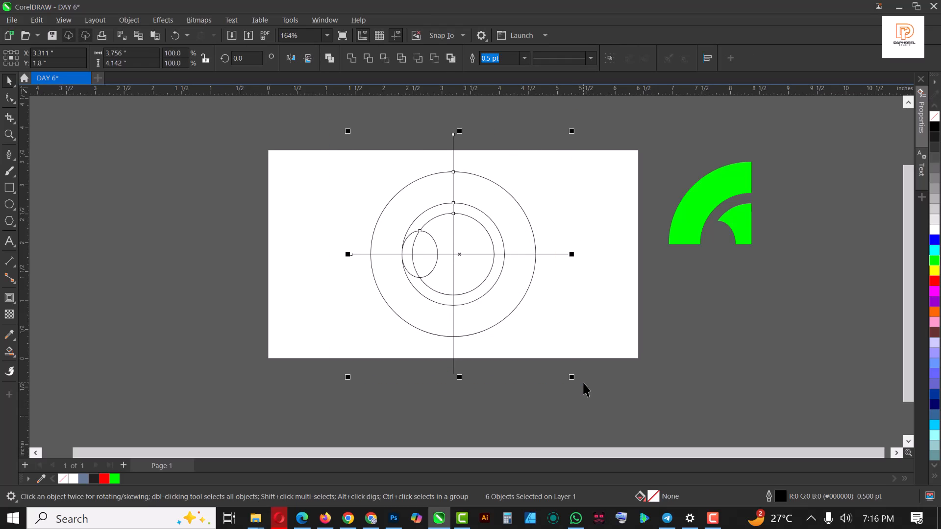
key("Delete")
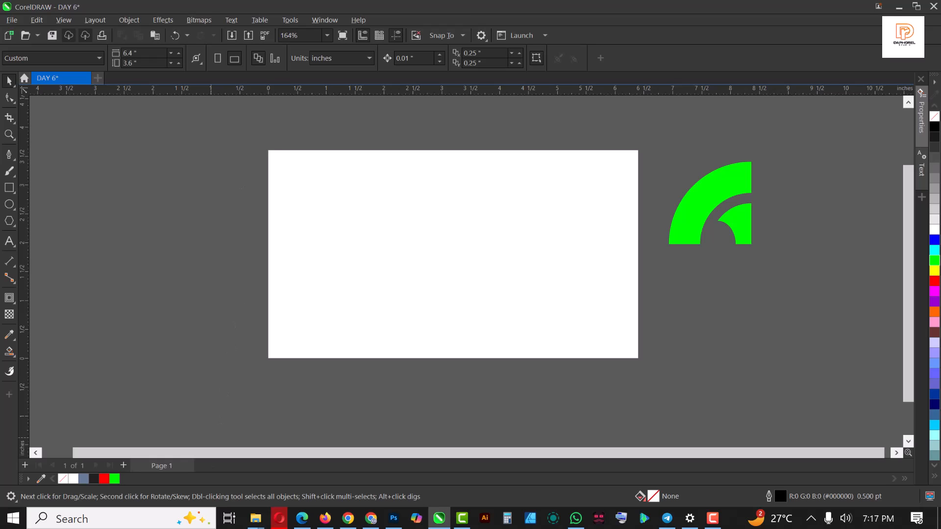
left_click(724, 182)
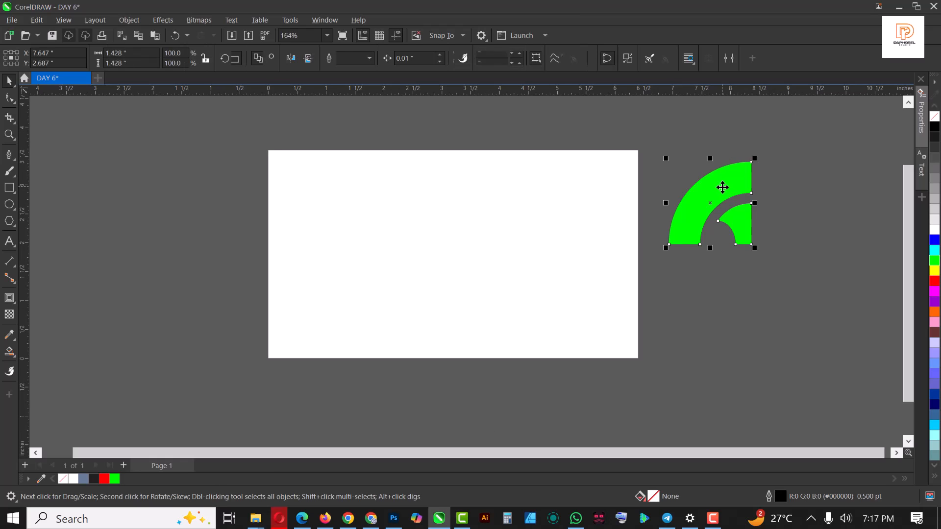
left_click_drag(722, 186, 441, 232)
scroll(398, 261, "up", 1)
scroll(435, 237, "up", 3)
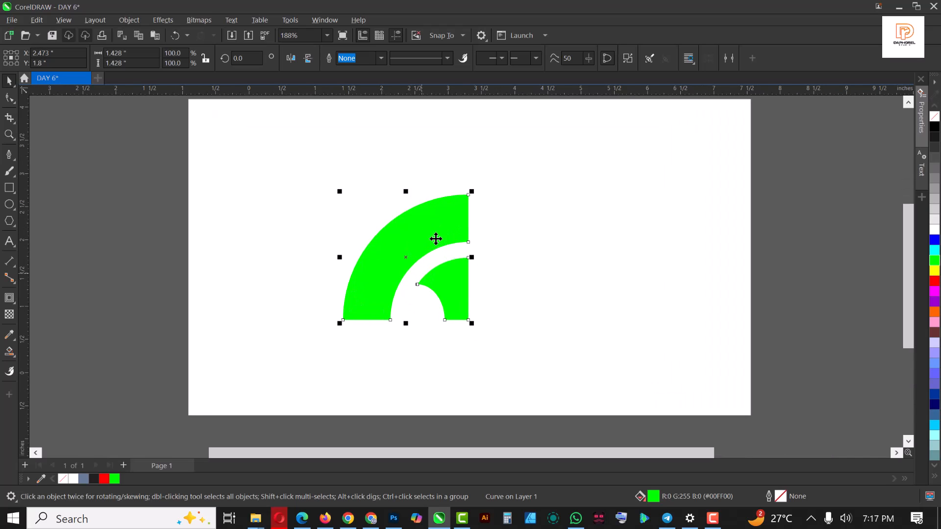
scroll(41, 220, "down", 1)
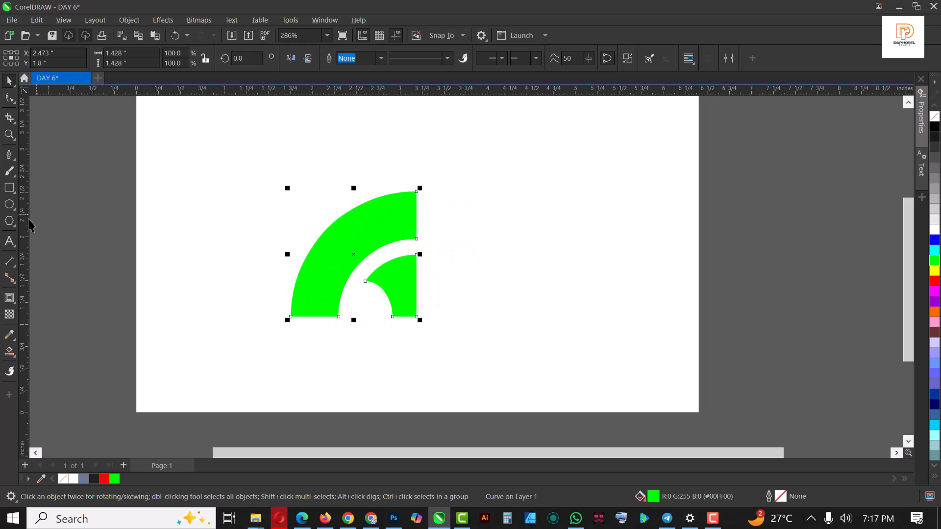
Step: Add the text "Artemis" to the right of the emblem, enlarge it to about 55 pt and place it close to the emblem
left_click(454, 273)
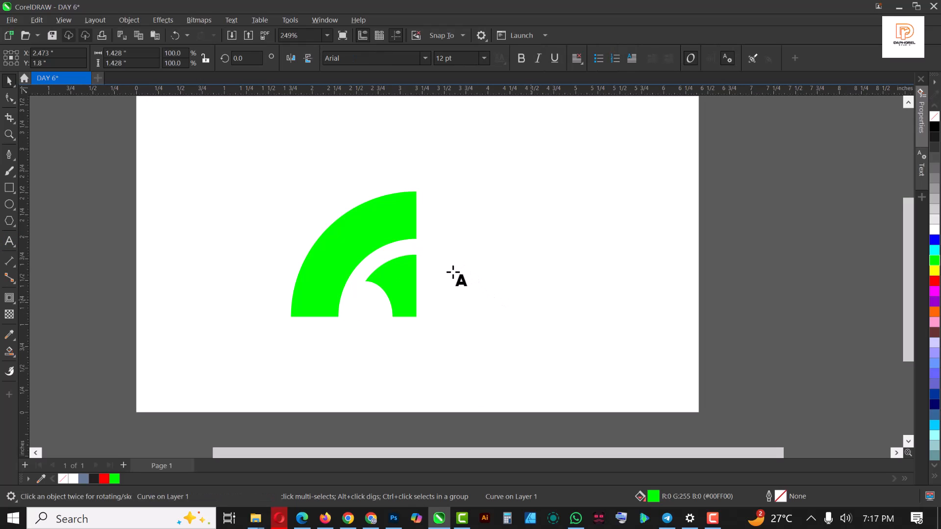
type("Artemis")
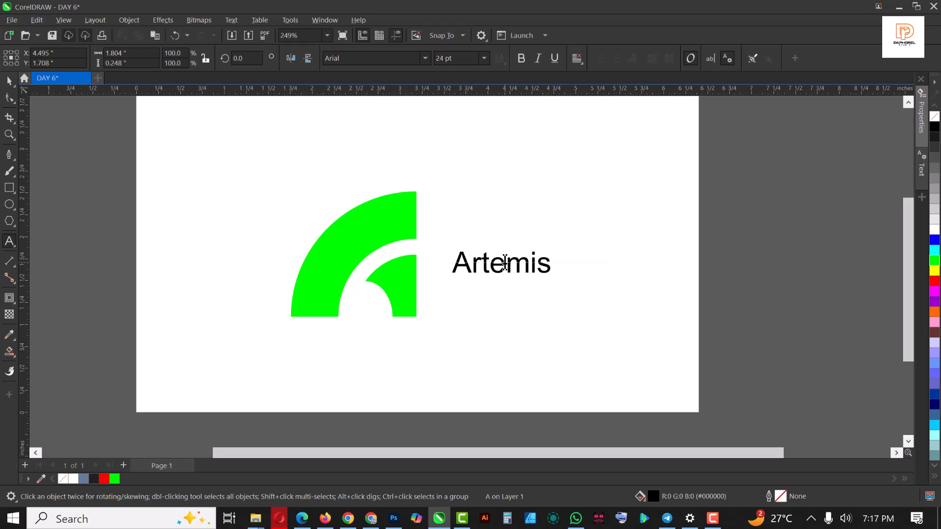
key("ctrl+space")
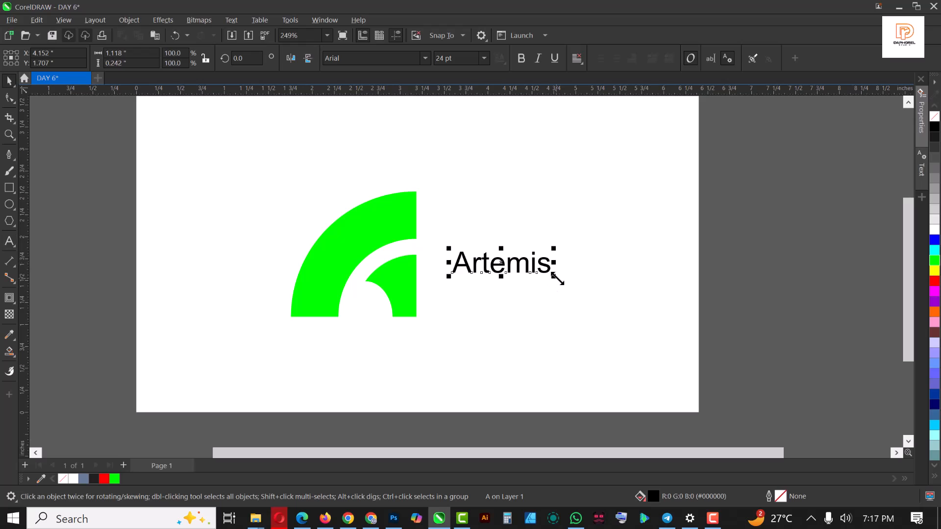
left_click_drag(554, 277, 684, 350)
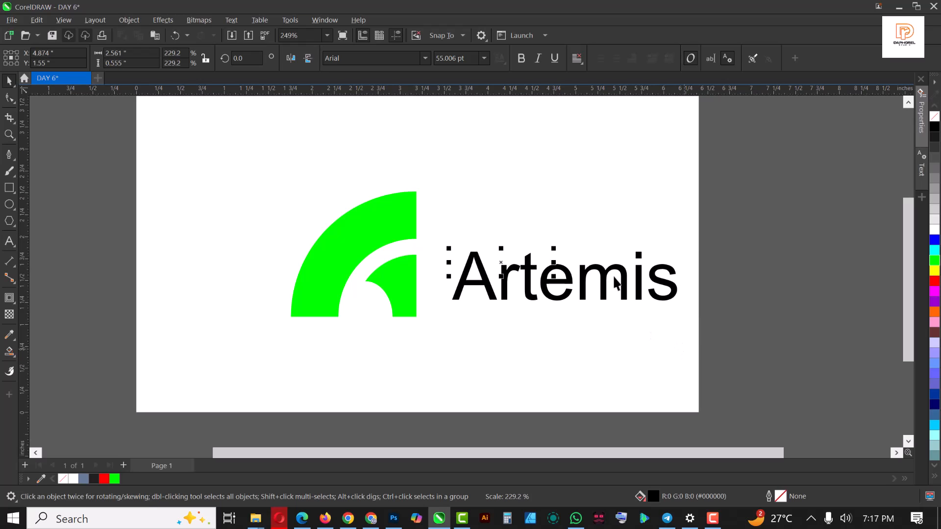
left_click_drag(615, 284, 593, 286)
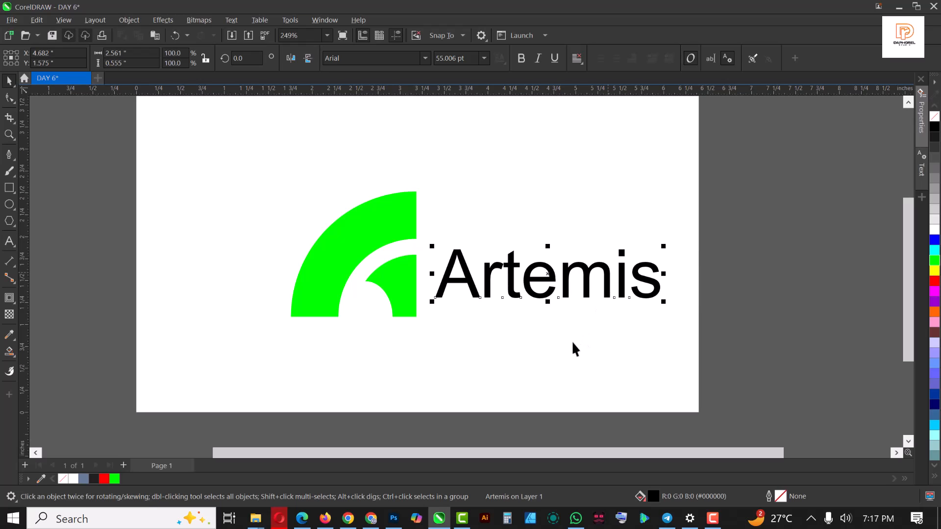
Step: Fill the green emblem with black
left_click(370, 227)
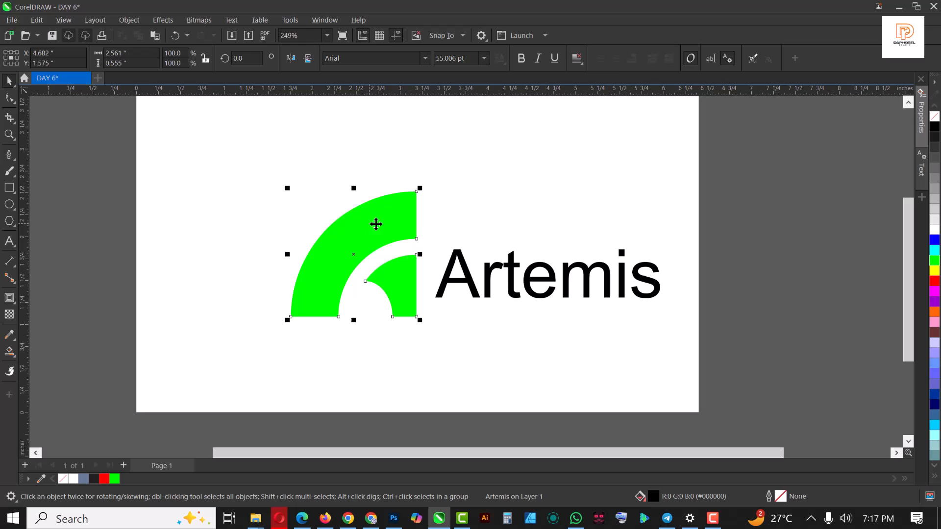
left_click(934, 127)
Step: Change the font of the "Artemis" text to Arsenica Trial Medium
left_click(573, 275)
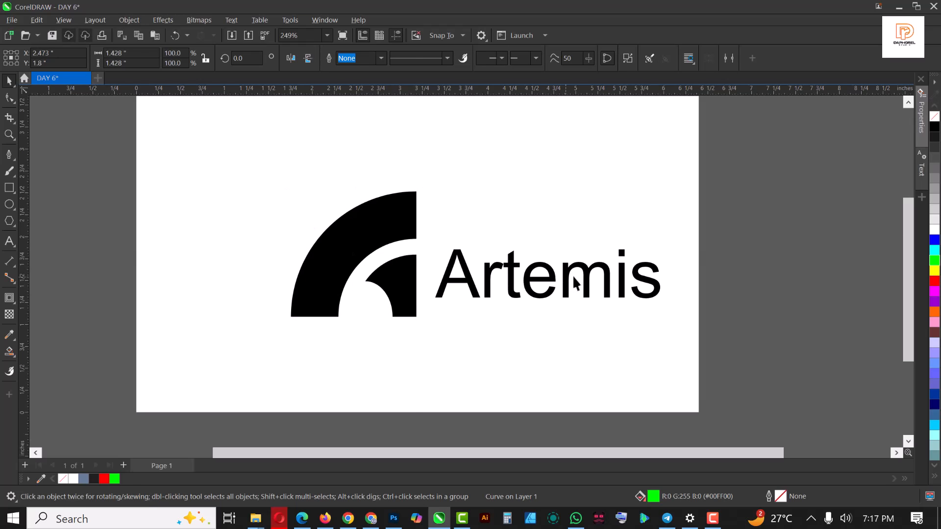
left_click(591, 277)
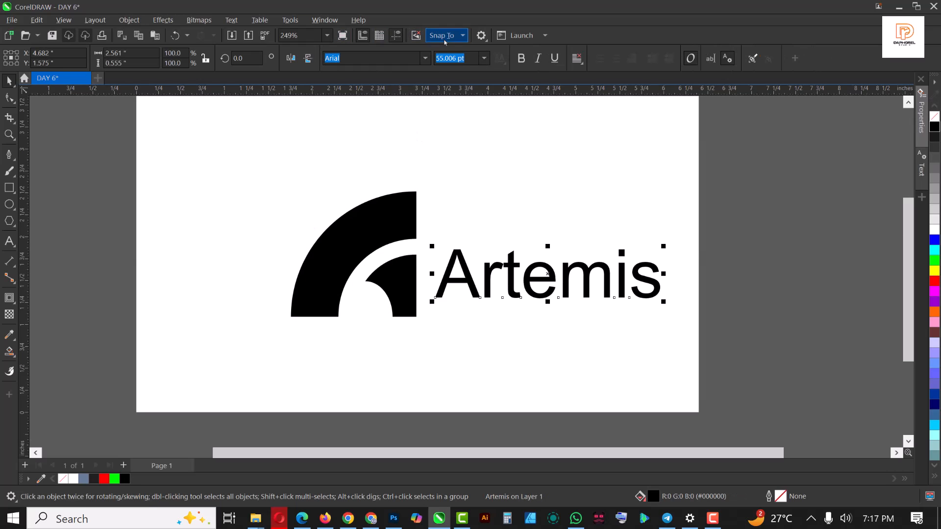
left_click(425, 59)
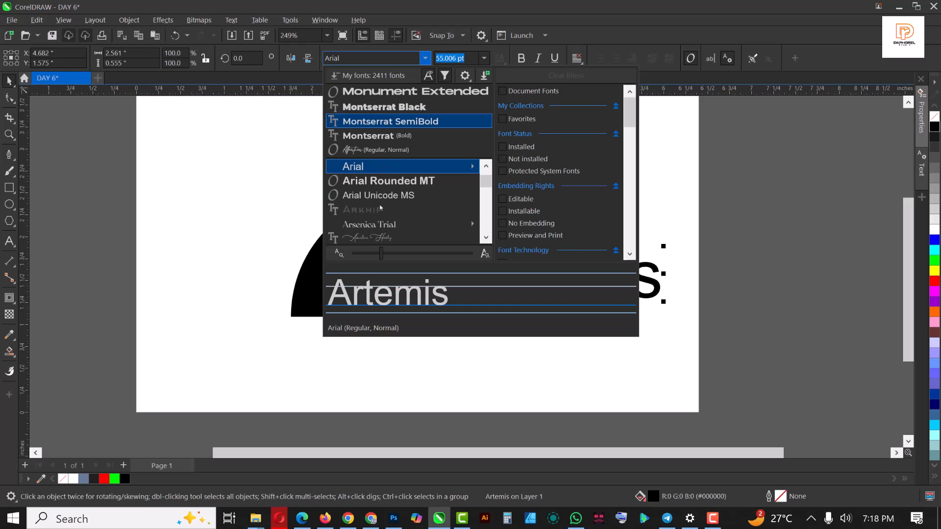
scroll(381, 201, "down", 3)
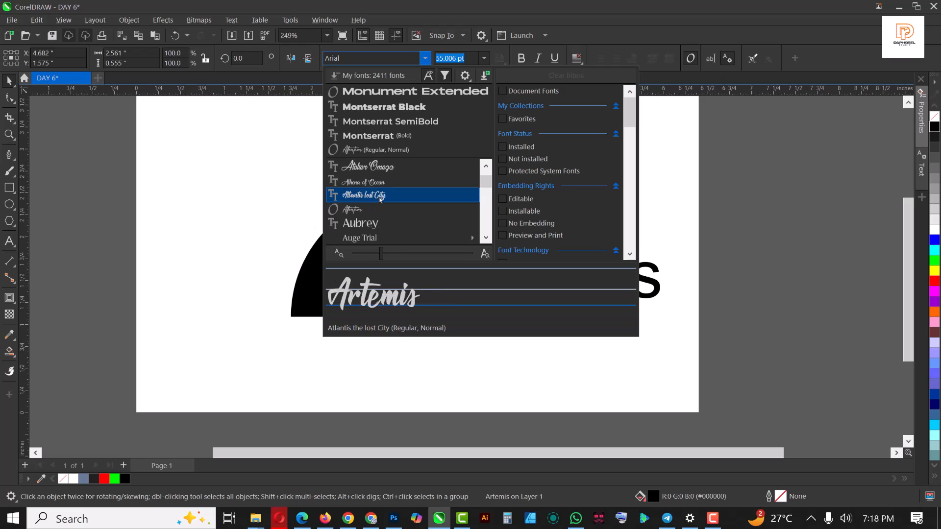
scroll(381, 199, "up", 1)
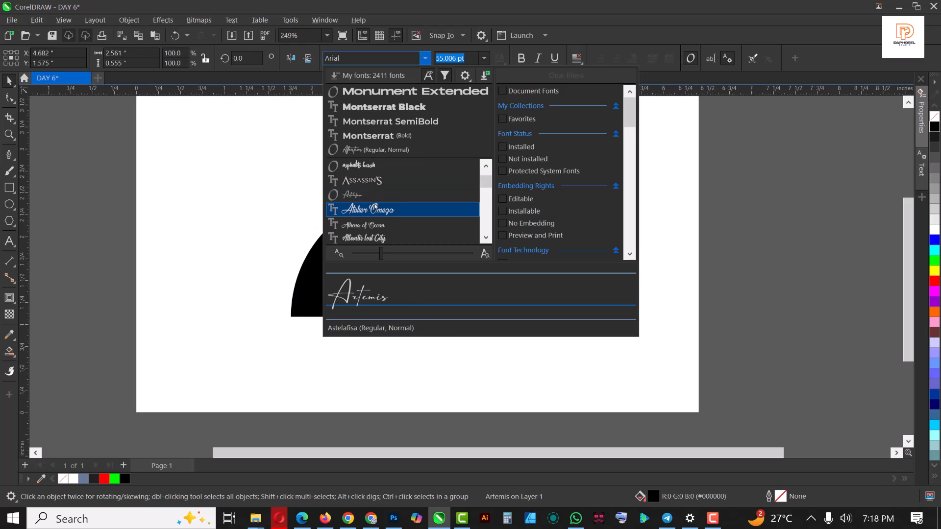
scroll(380, 196, "up", 1)
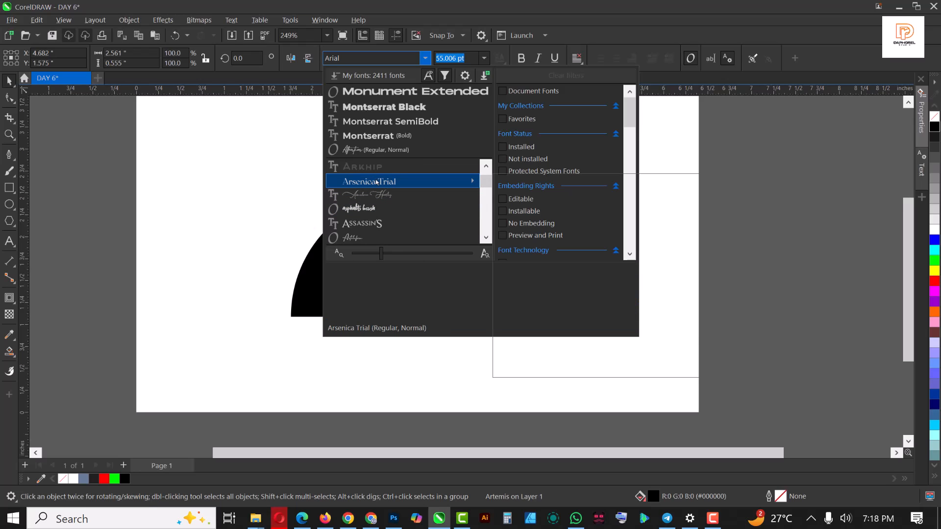
mouse_move(376, 182)
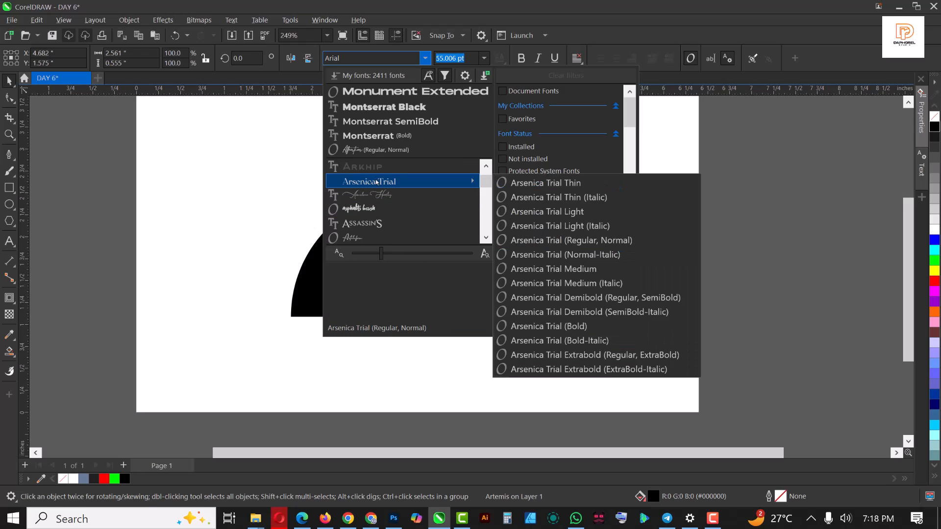
left_click(569, 270)
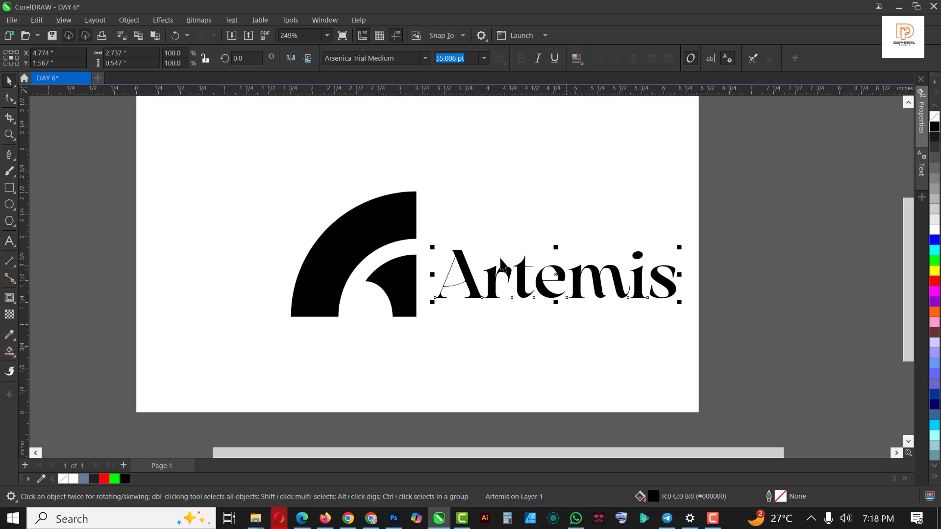
Step: Scale the emblem down about its centre to about 1.09 inches and move the "Artemis" text up and closer beside it
scroll(501, 265, "down", 2)
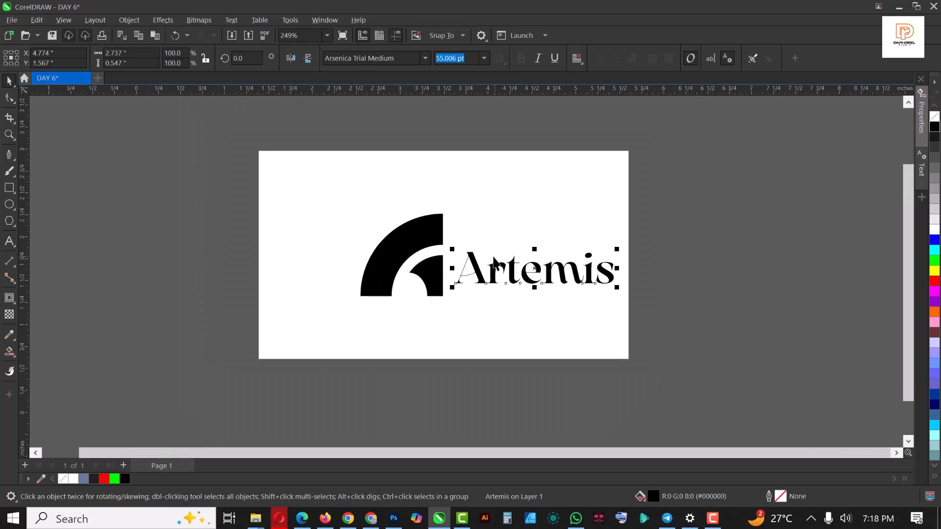
left_click(439, 236)
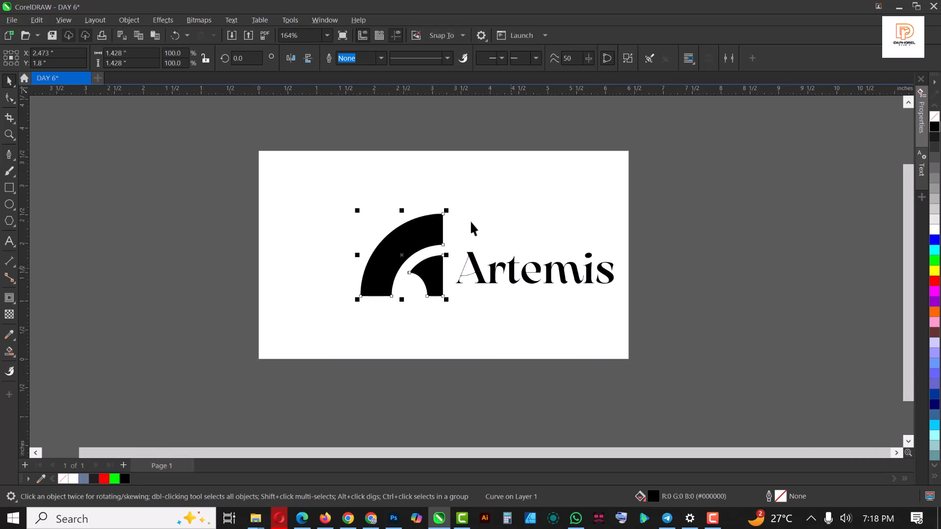
left_click_drag(448, 213, 436, 223)
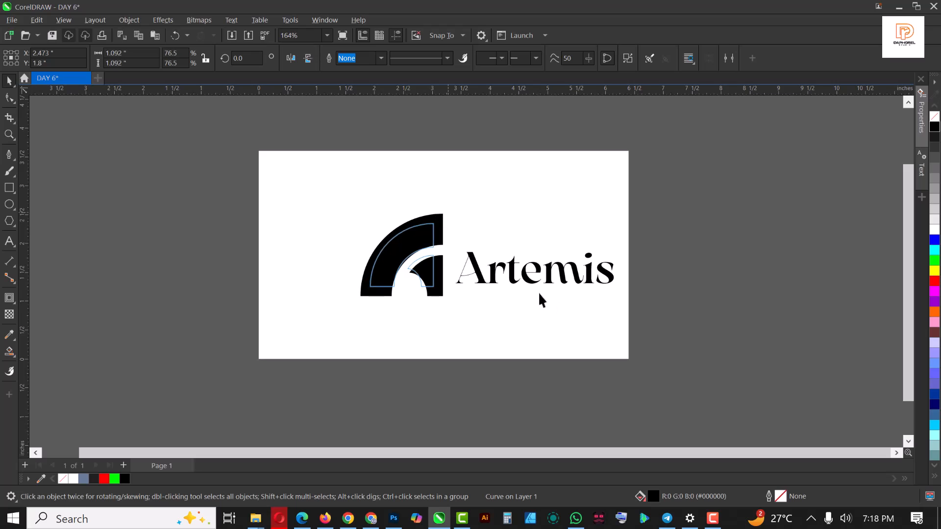
left_click(516, 275)
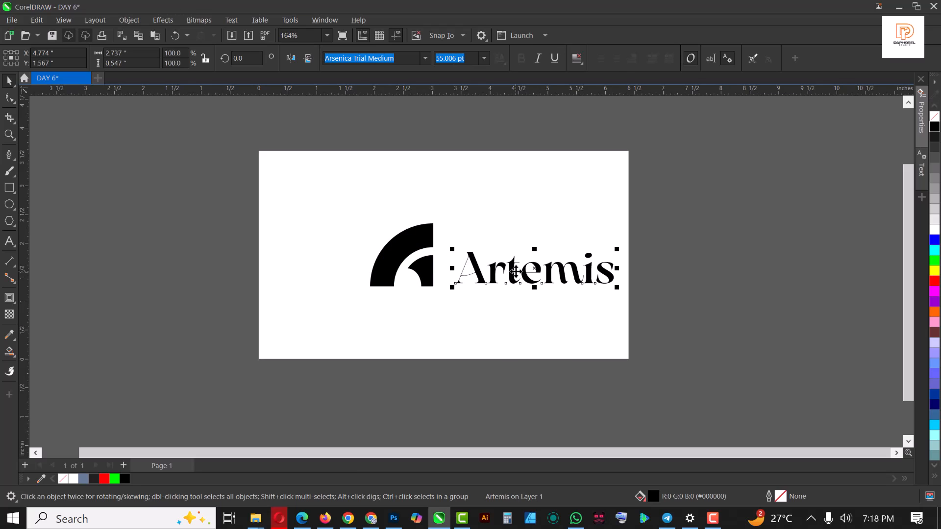
mouse_move(515, 273)
left_mouse_down()
mouse_move(507, 262)
mouse_move(504, 273)
left_mouse_up()
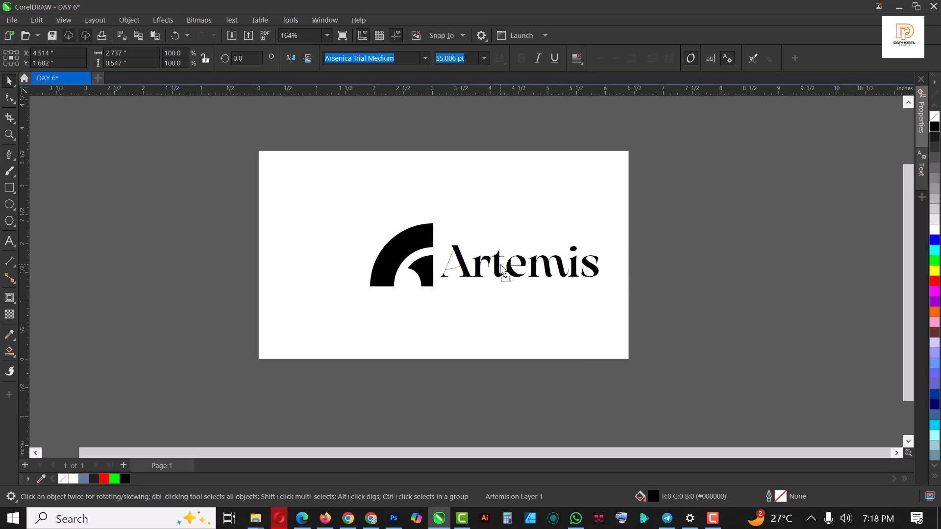
Step: Centre the emblem and the "Artemis" text together on the page and group them
left_click_drag(693, 202, 346, 314)
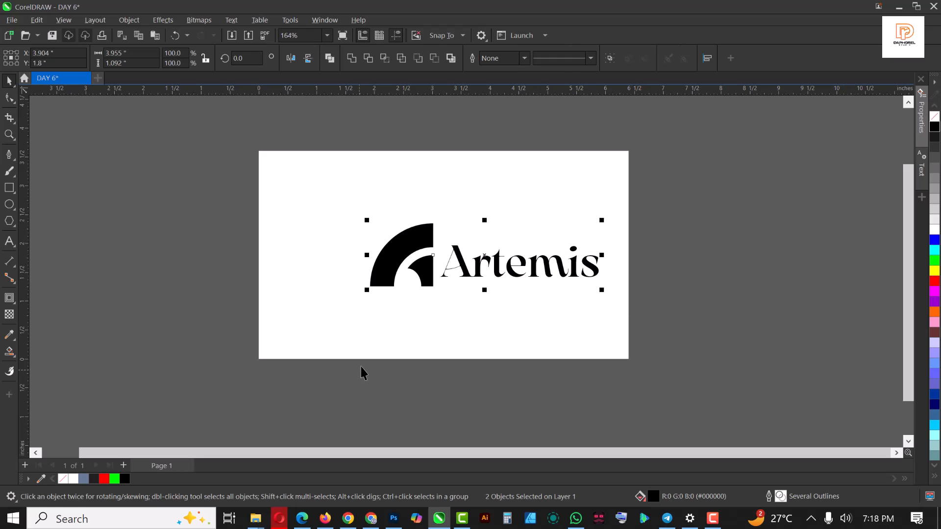
key("p")
key("ctrl+g")
Step: Scale the logo group down about its centre to about 3.16 inches wide
scroll(552, 287, "up", 1)
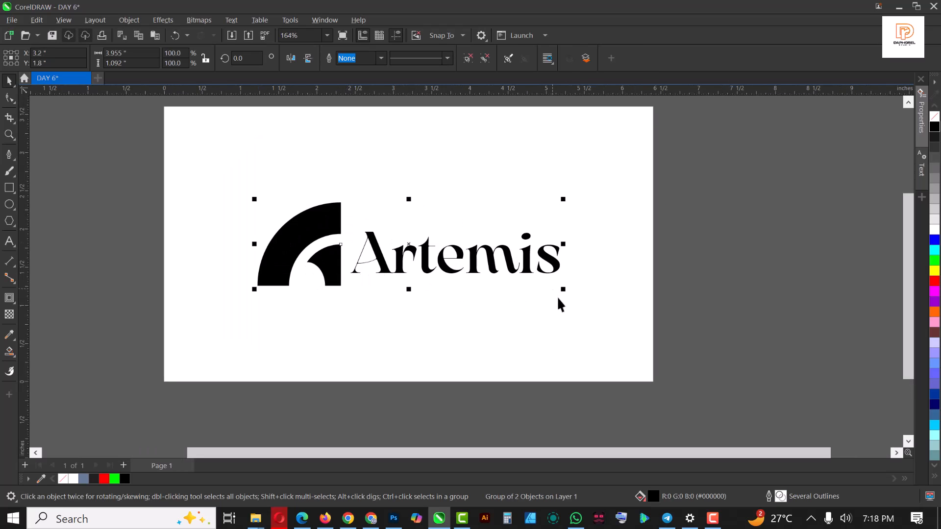
left_click_drag(562, 289, 531, 388)
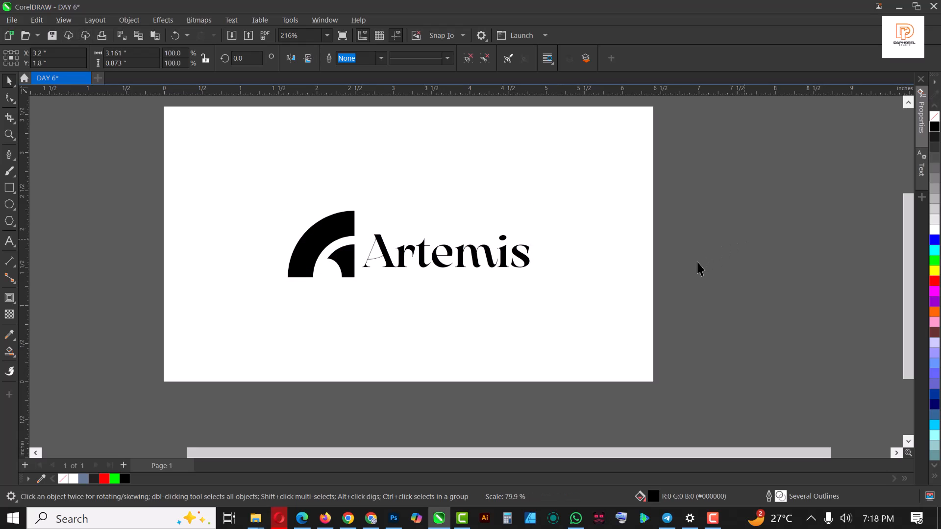
left_click(607, 304)
key("shift+F4")
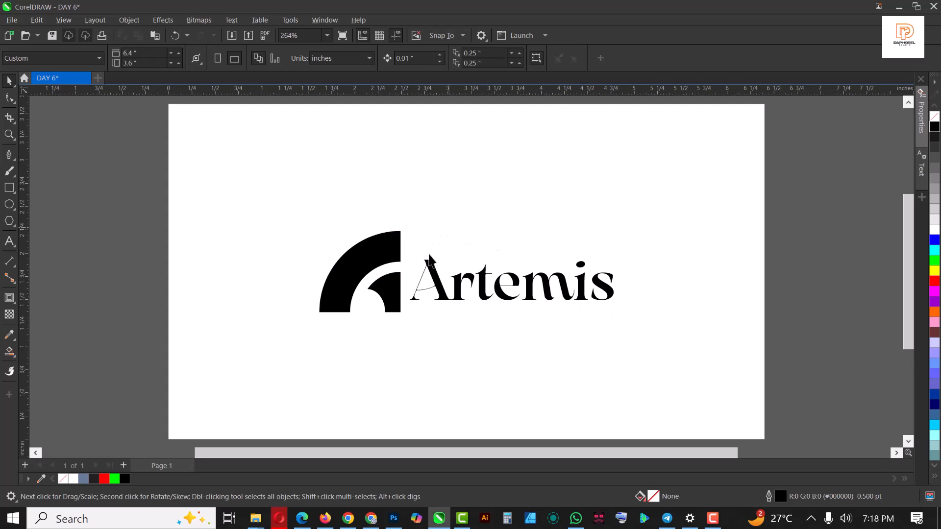
left_click(459, 294)
scroll(299, 240, "down", 2)
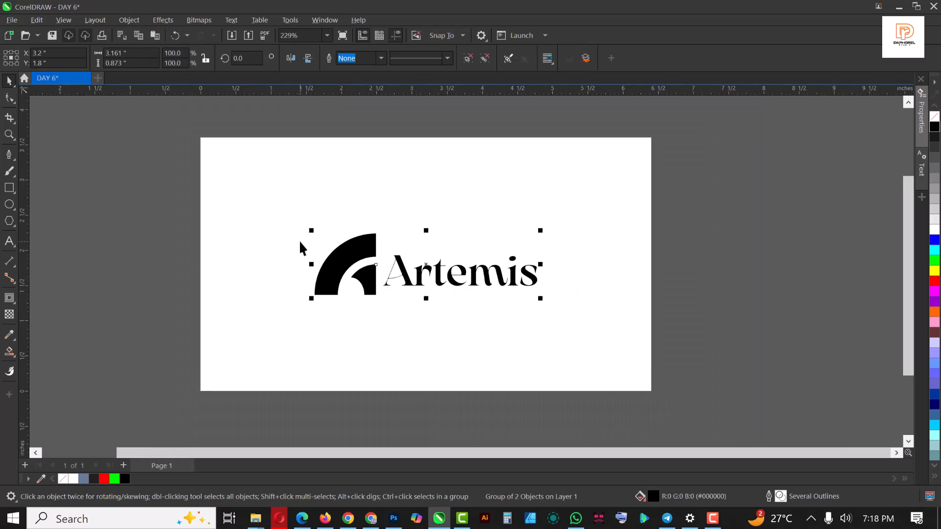
left_click(450, 184)
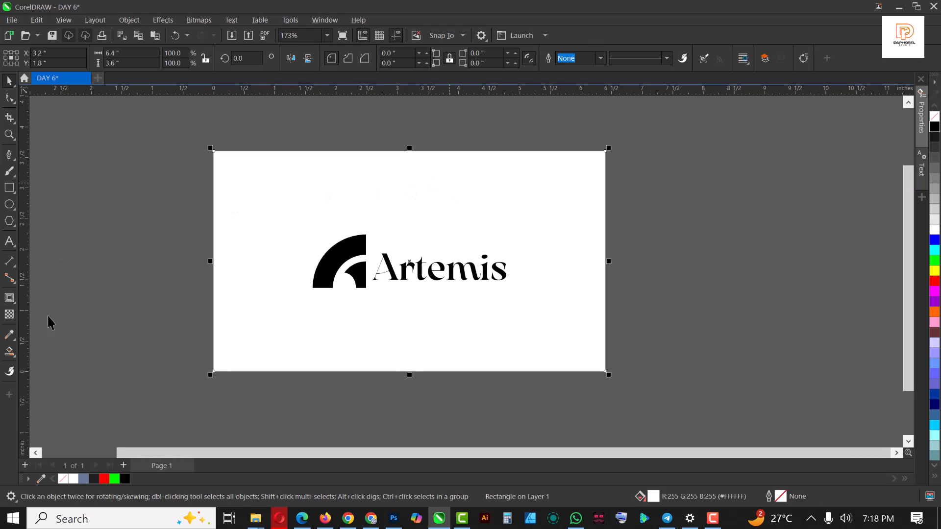
Step: Add a second page to the document and show the pages side by side in Multipage View
left_click(125, 466)
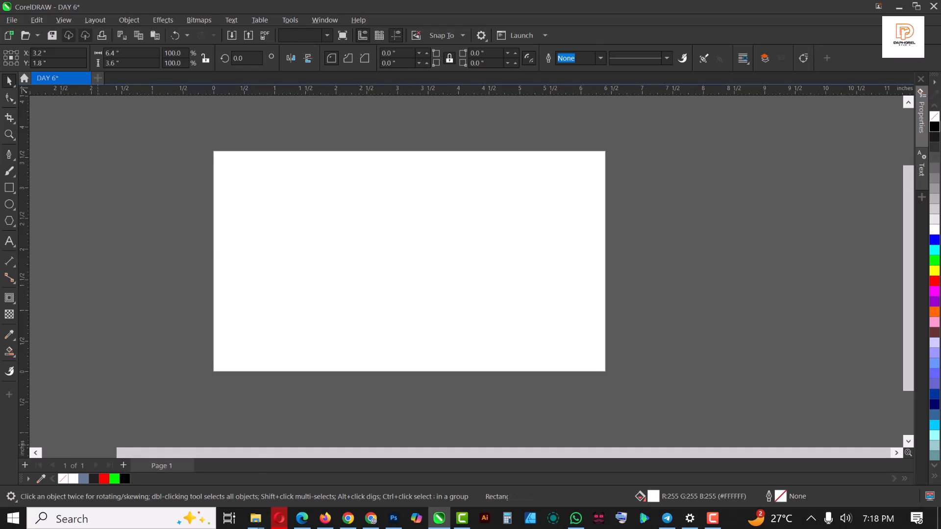
left_click(65, 20)
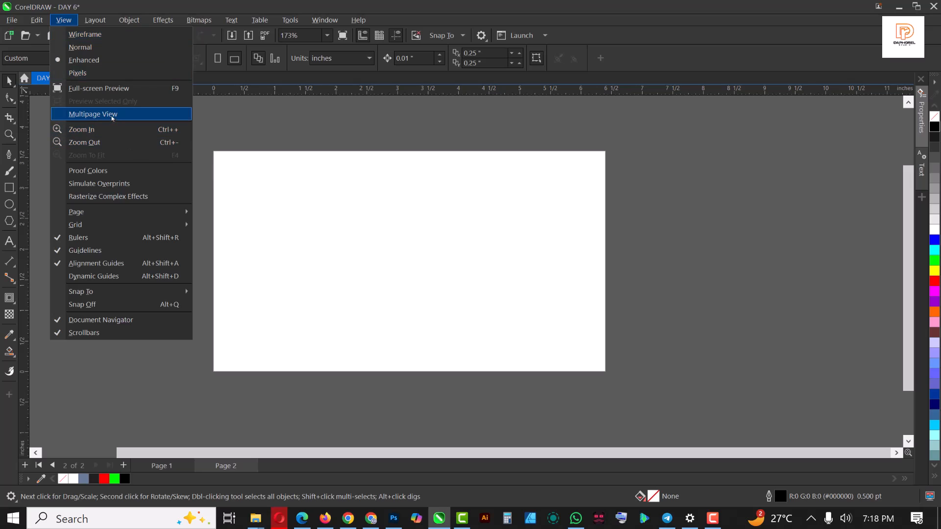
key("Return")
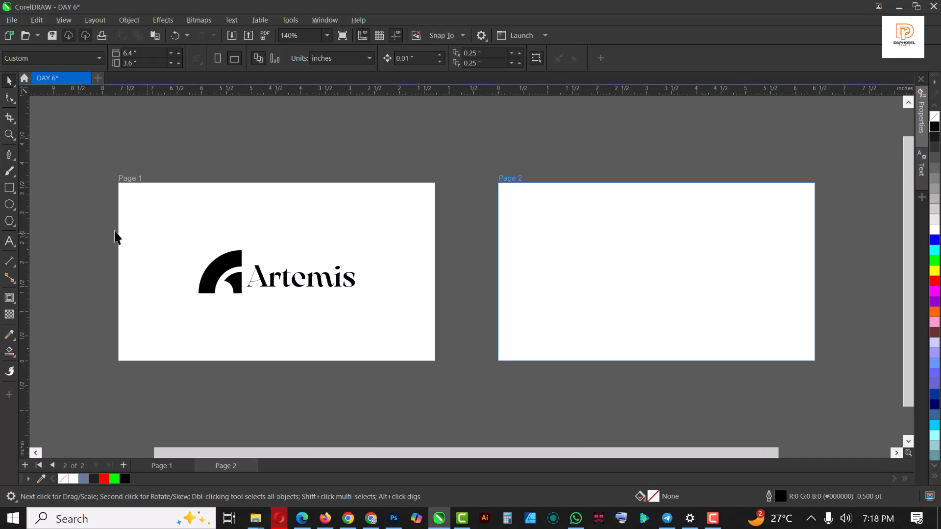
Step: Copy the logo group on page 1 and make page 2 the active page
left_click_drag(107, 226, 370, 324)
left_click(299, 284)
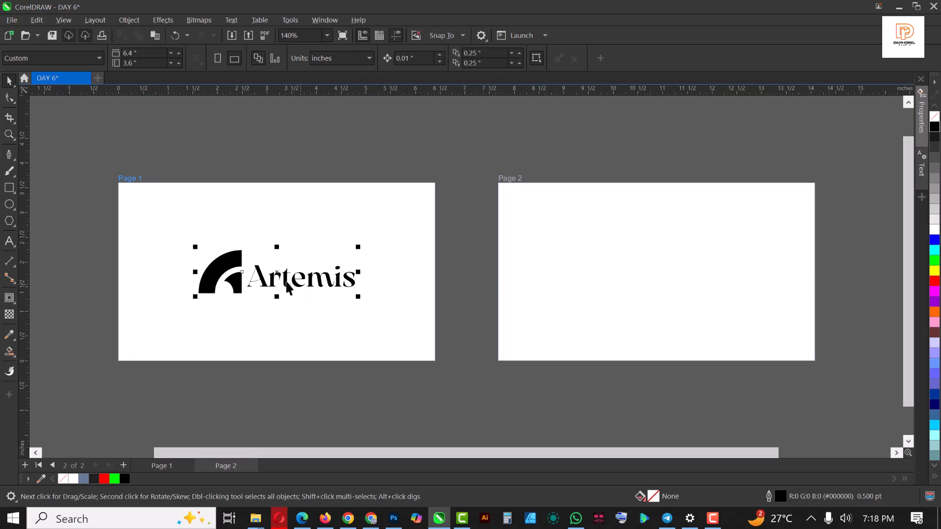
left_click(626, 228)
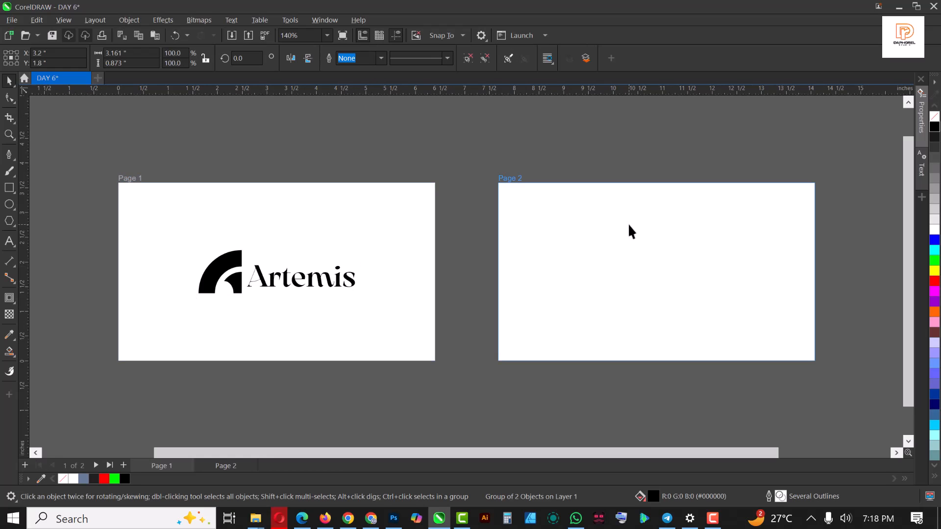
Step: Cover page 2 with a page-sized rectangle filled with green #00FF00 and no outline
double_click(10, 188)
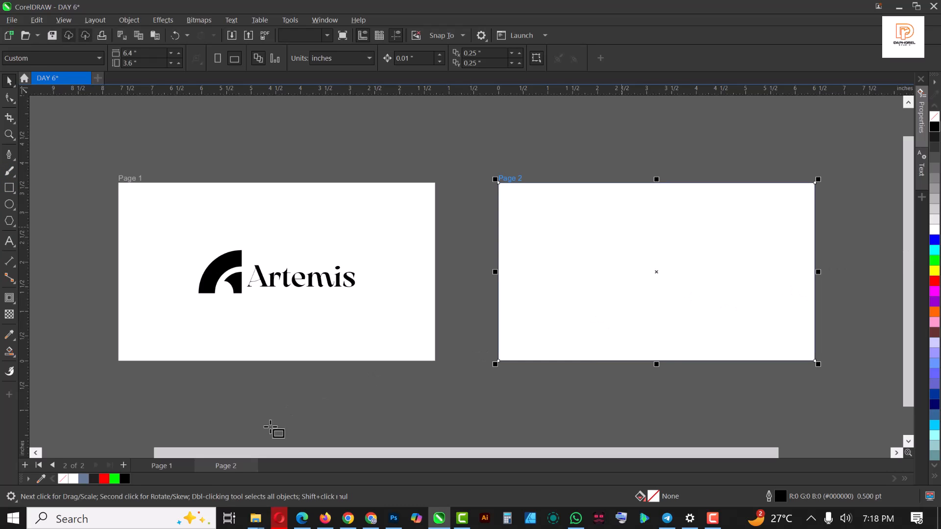
left_click(115, 479)
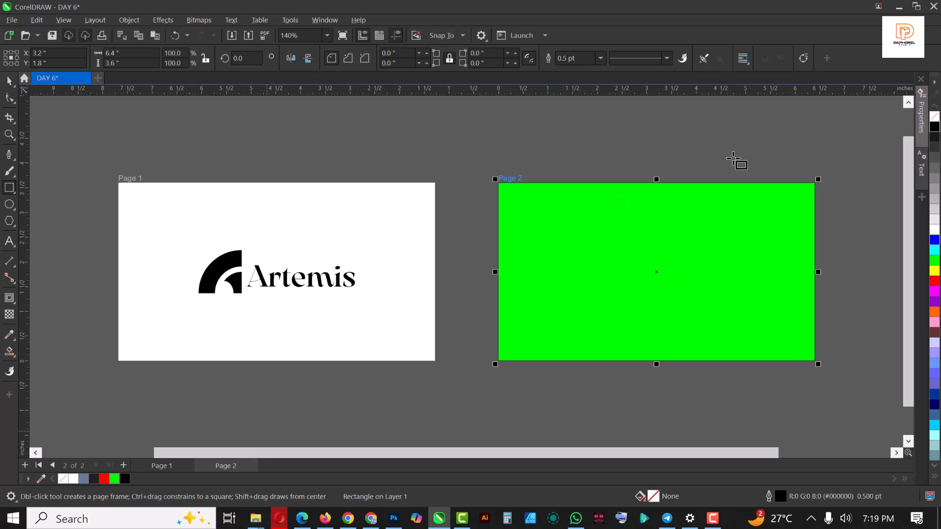
left_click(601, 59)
left_click(573, 69)
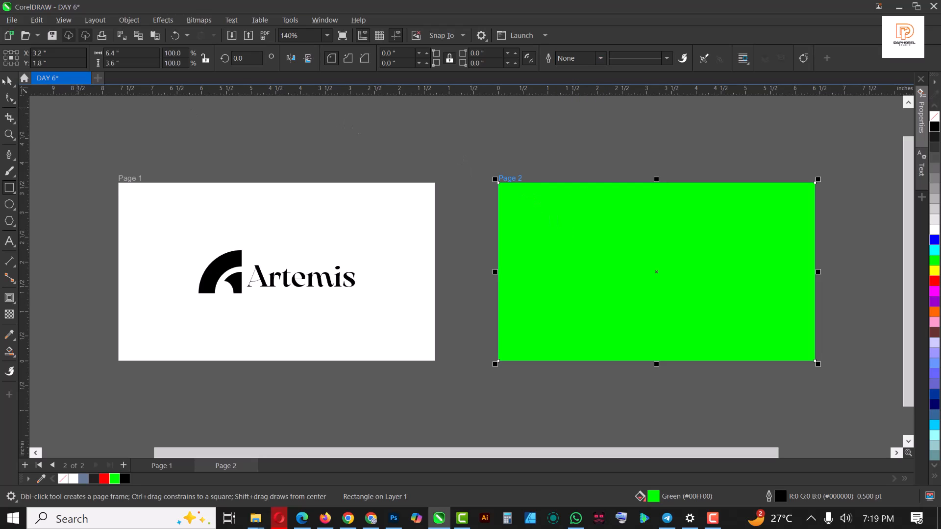
left_click(658, 149)
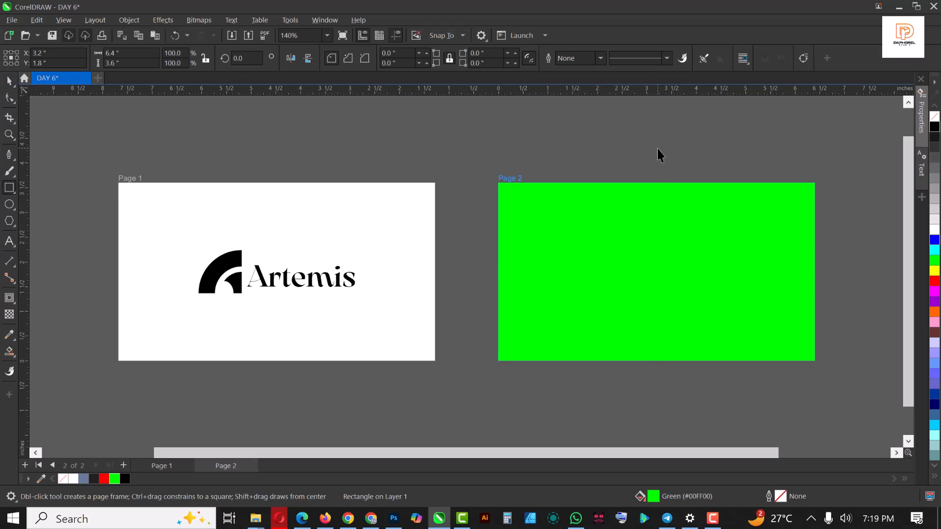
Step: Paste the copied black logo onto the green background of page 2
key("ctrl+v")
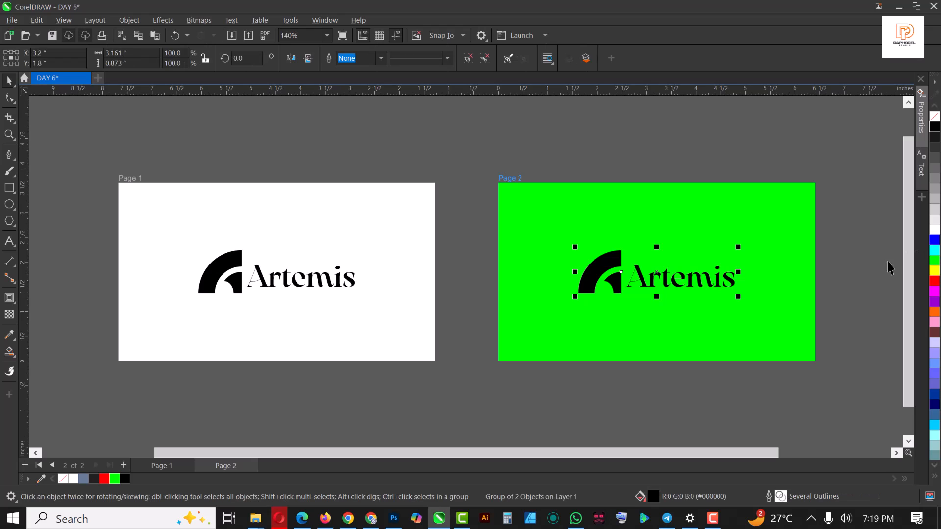
scroll(236, 234, "down", 2)
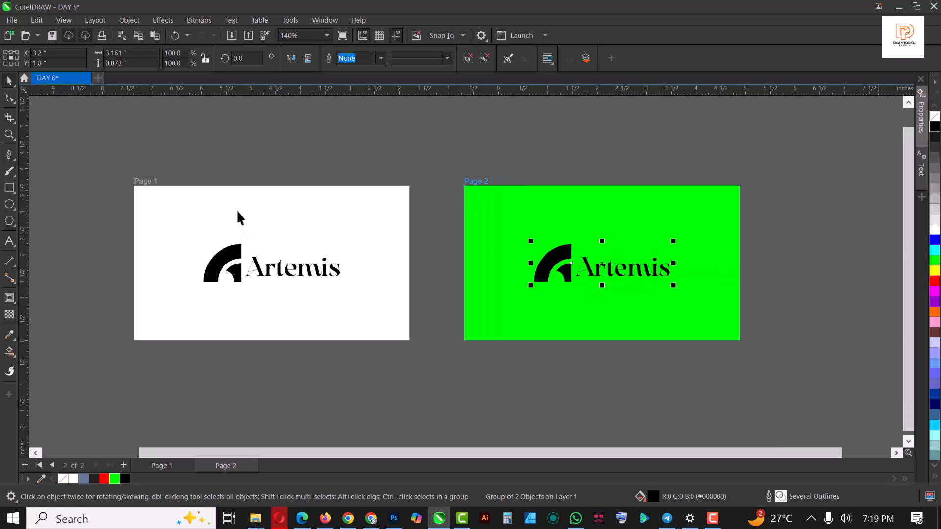
scroll(552, 220, "up", 1)
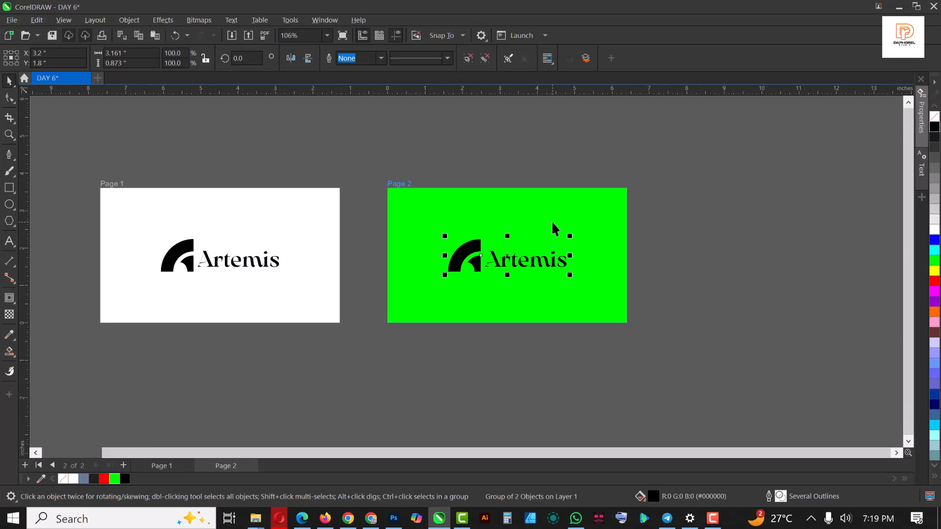
Step: Add a third page and cover it with a page-sized rectangle filled with green #00FF00 and no outline
left_click(123, 465)
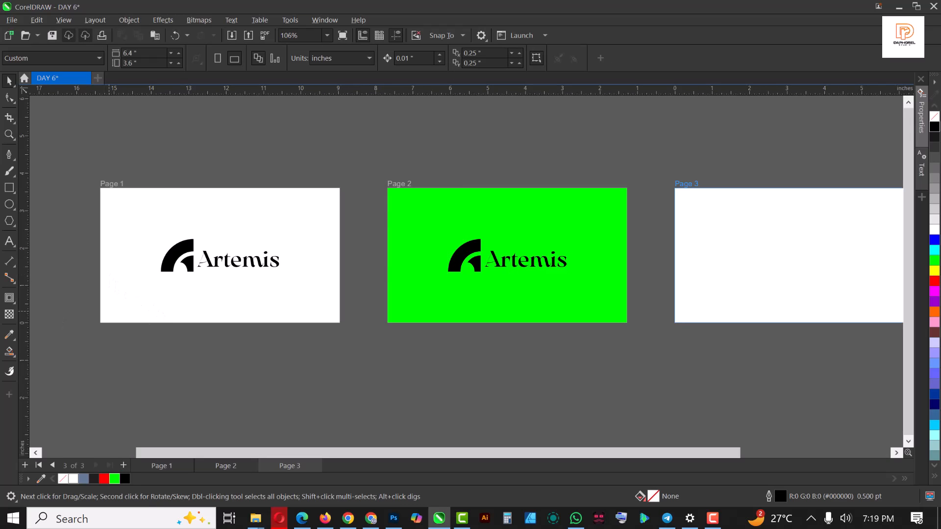
double_click(10, 188)
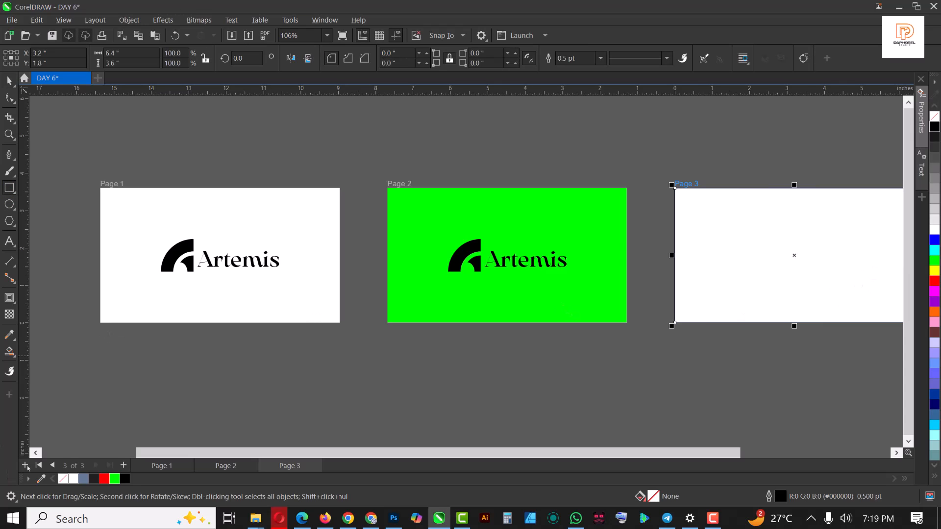
left_click(110, 479)
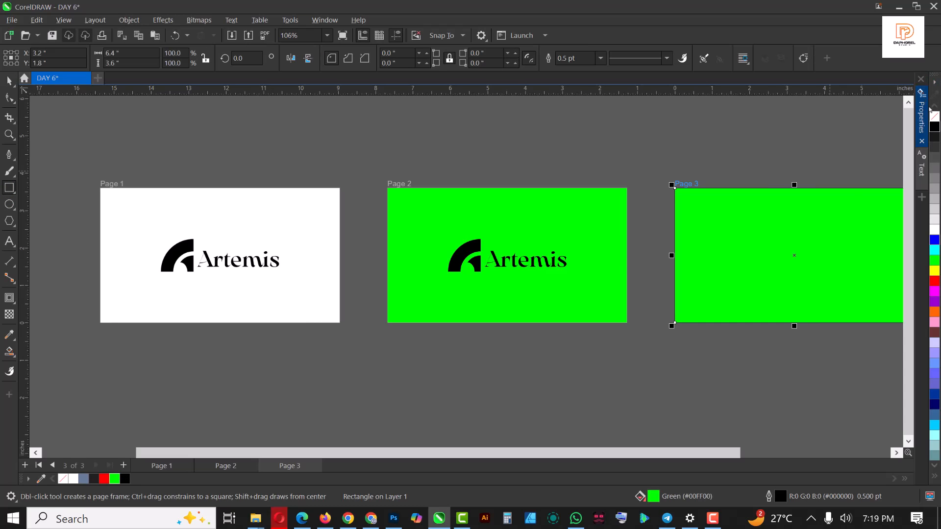
scroll(432, 214, "down", 3)
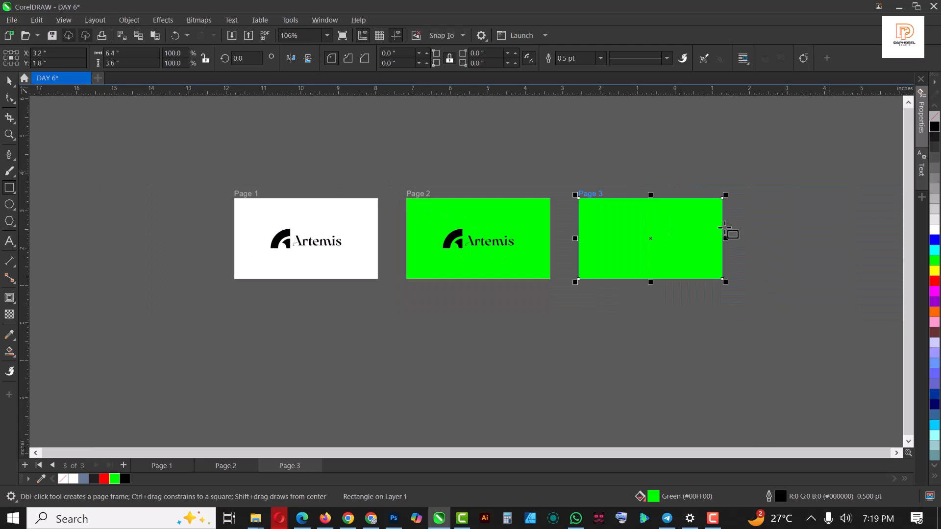
Step: Paste the logo onto page 3 and fill it with white
scroll(675, 230, "up", 3)
scroll(660, 230, "up", 2)
key("ctrl+v")
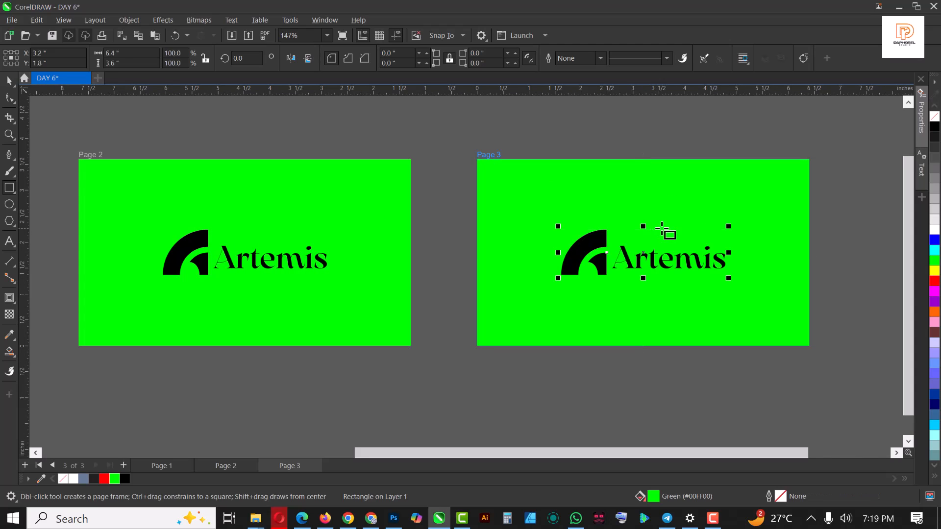
left_click(934, 228)
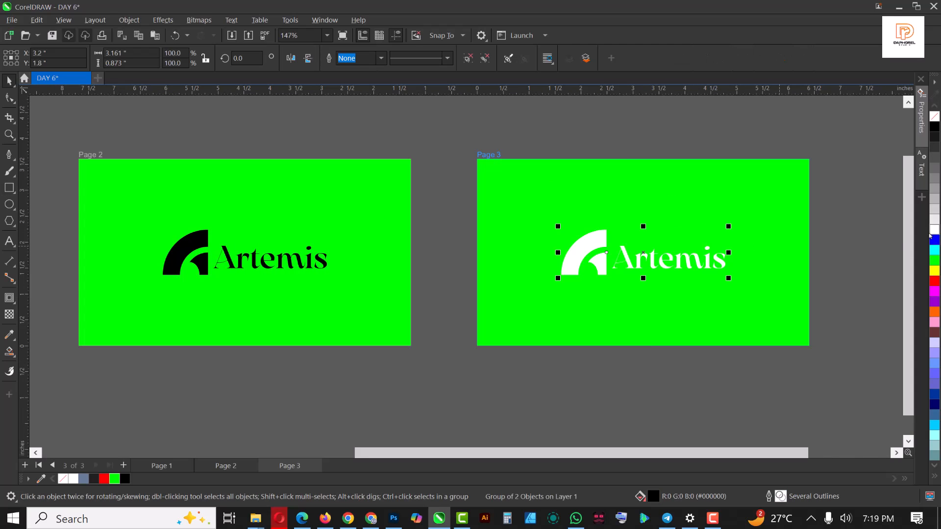
Step: Recolour the page 3 background rectangle with black sampled from the logo on page 2
left_click(660, 179)
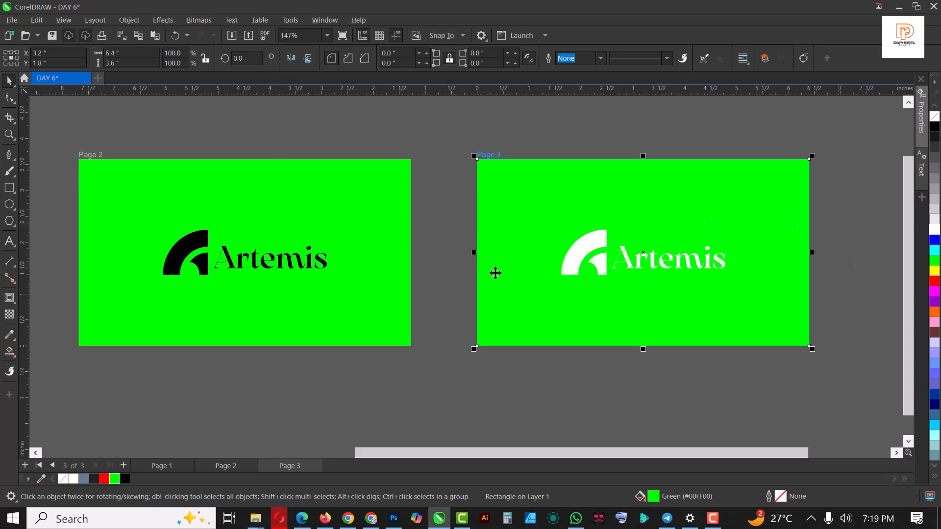
left_click(196, 240)
left_click(679, 191)
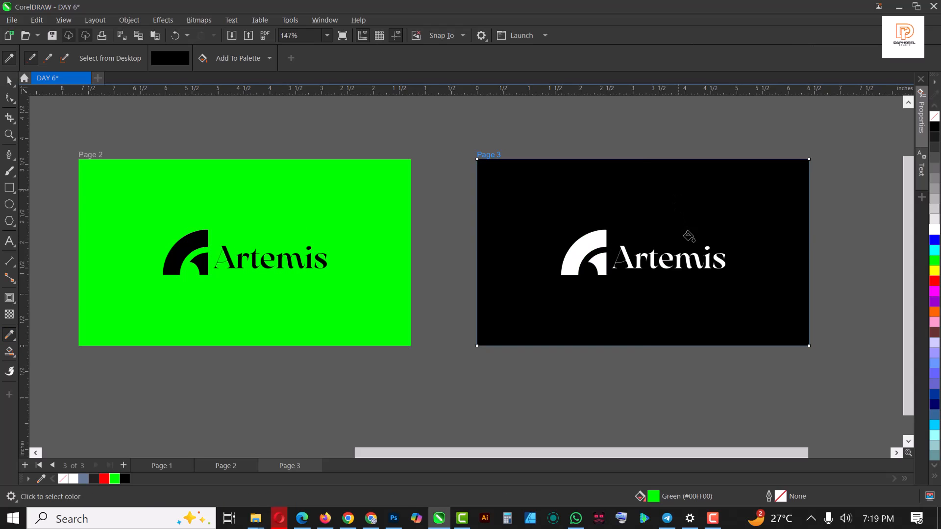
Step: Try a light green tint on the page 3 logo and set its fill back to white
left_click_drag(875, 207, 519, 306)
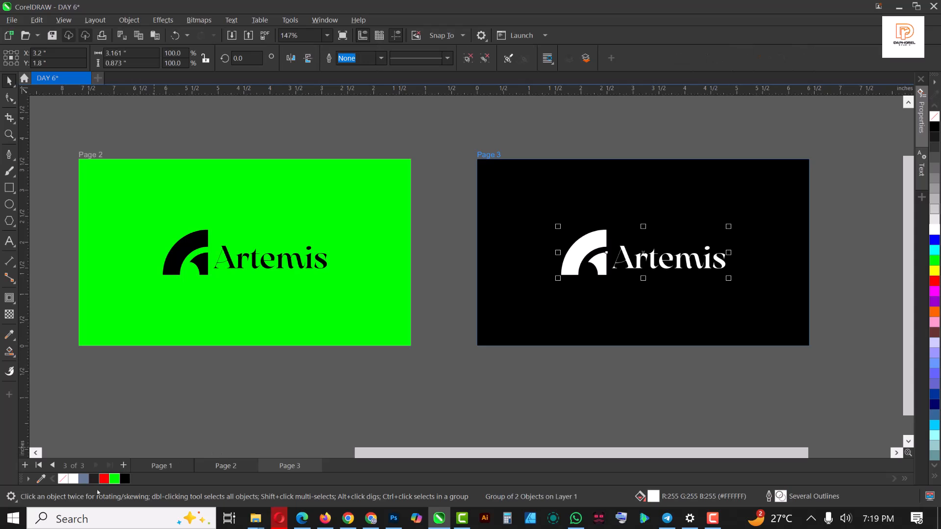
left_click(116, 482)
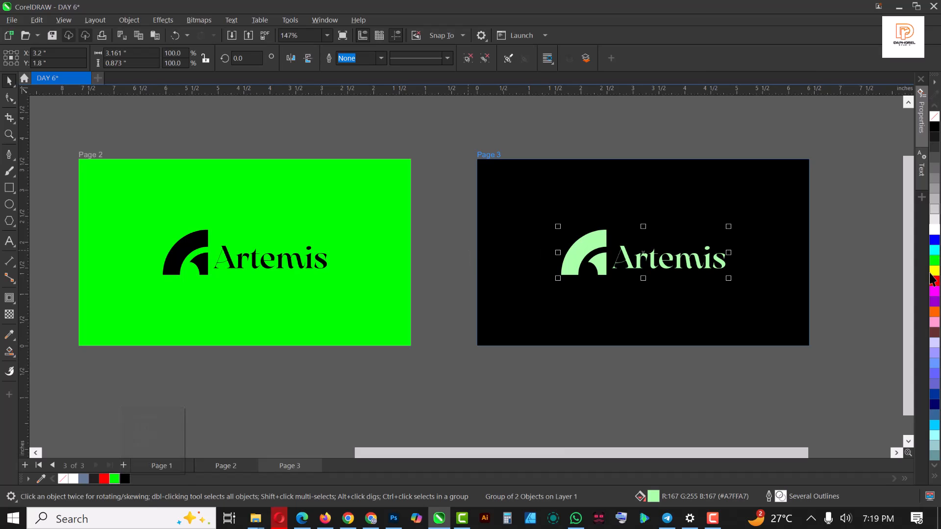
left_click(933, 229)
Step: Mix green into the black background rectangle on page 3 to get the dark green #003100
left_click(689, 187)
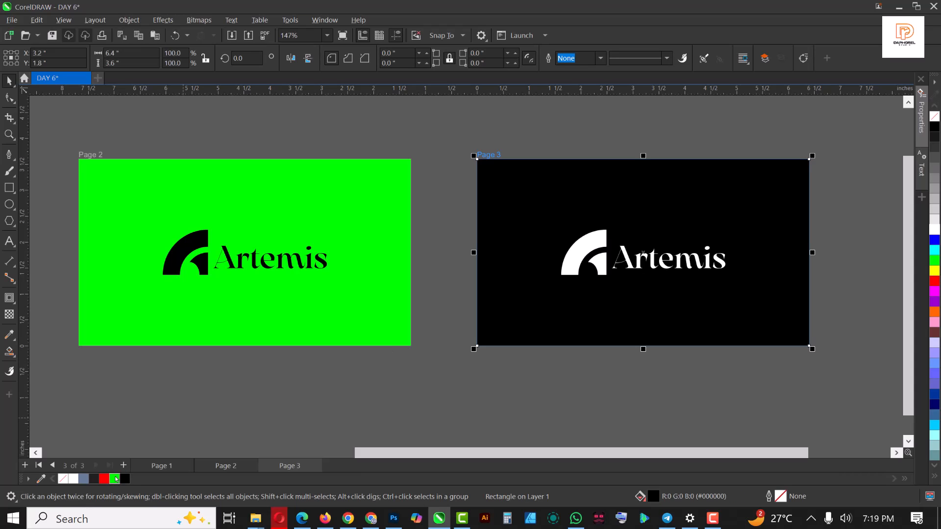
left_click(116, 479, "ctrl")
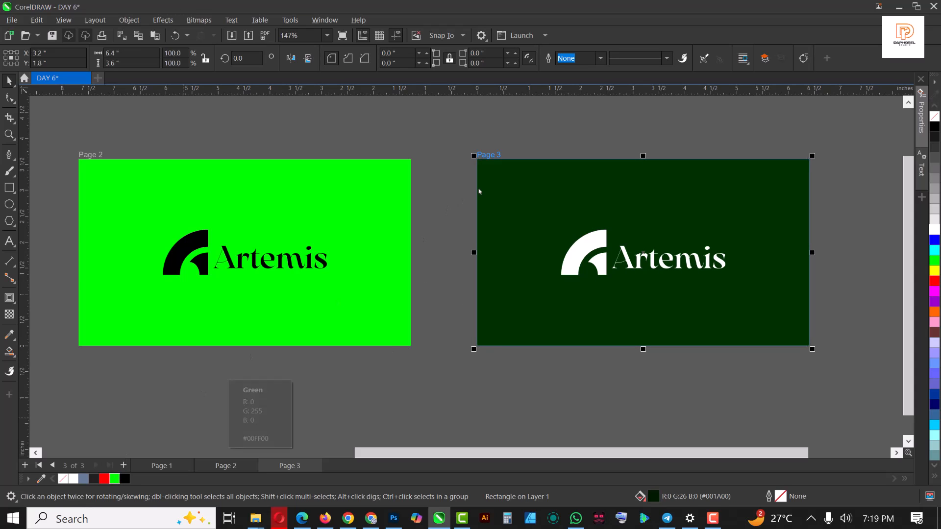
scroll(560, 145, "down", 1)
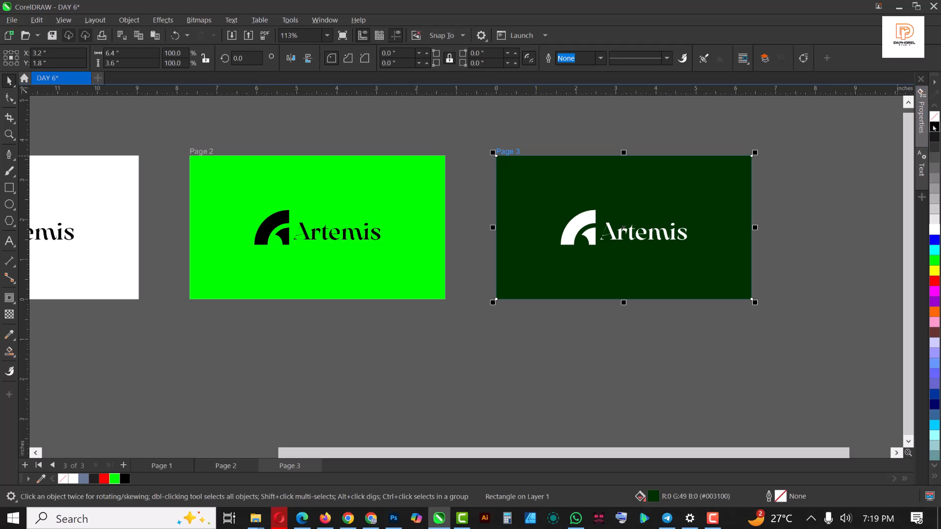
Step: Examine the white logo on the dark green page 3 up close and compare all three page variants
scroll(678, 261, "down", 3)
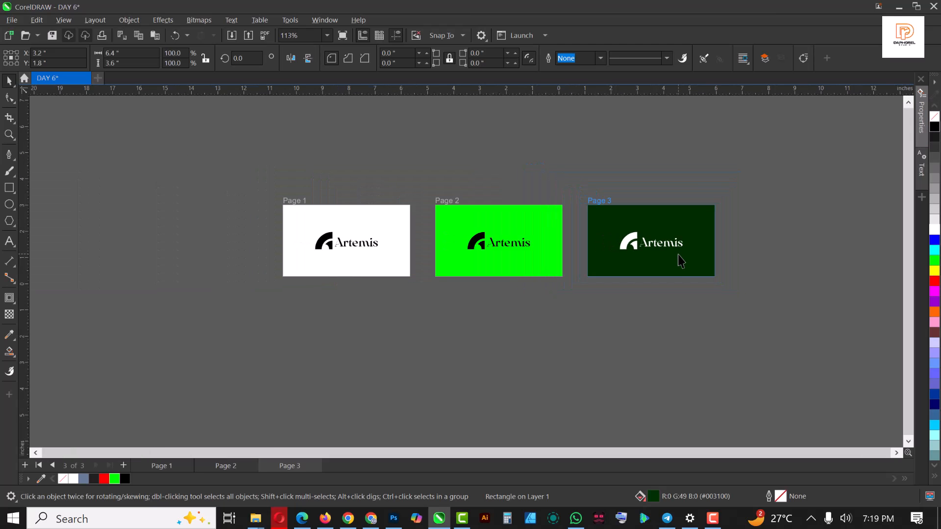
scroll(644, 260, "up", 4)
key("Escape")
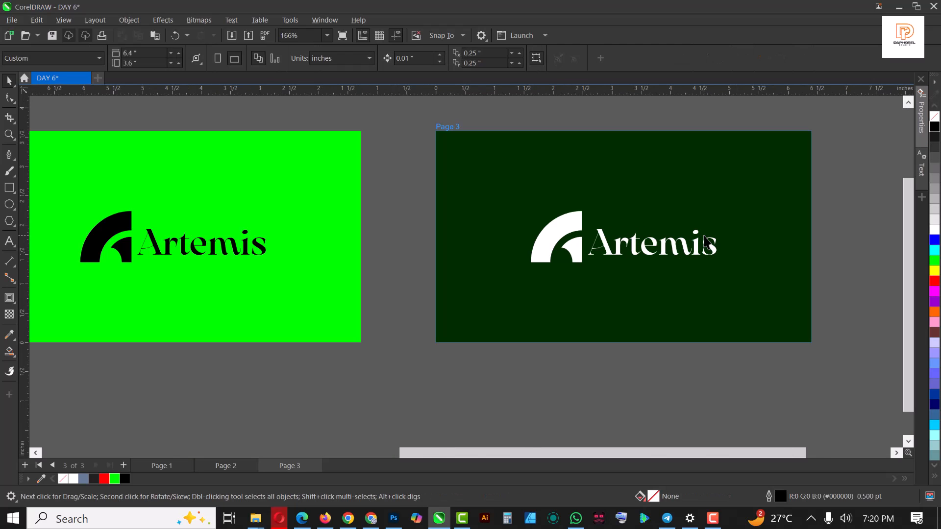
scroll(704, 241, "up", 2)
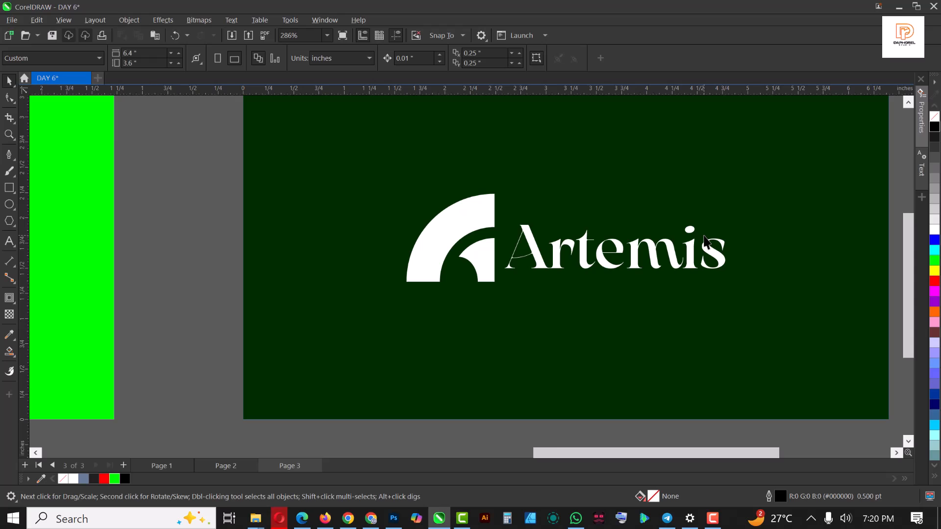
scroll(705, 241, "up", 1)
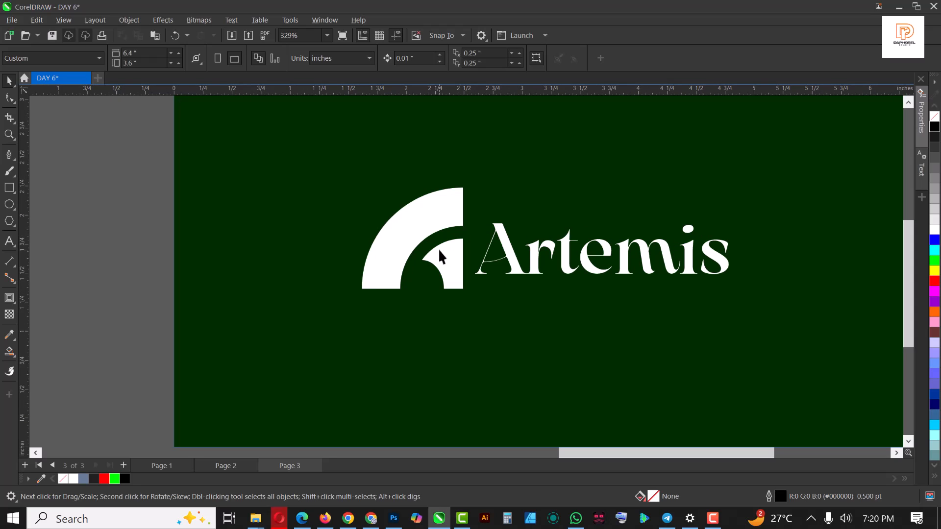
scroll(439, 252, "down", 5)
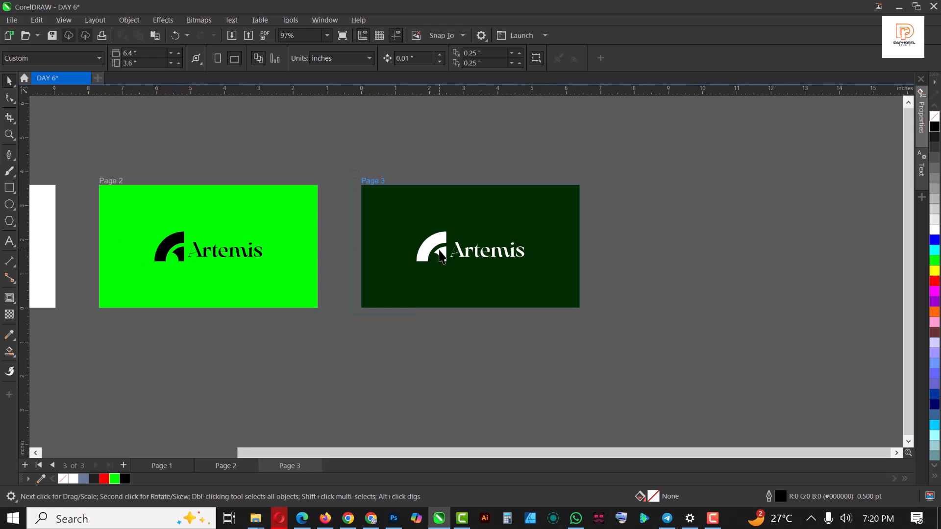
scroll(441, 255, "down", 2)
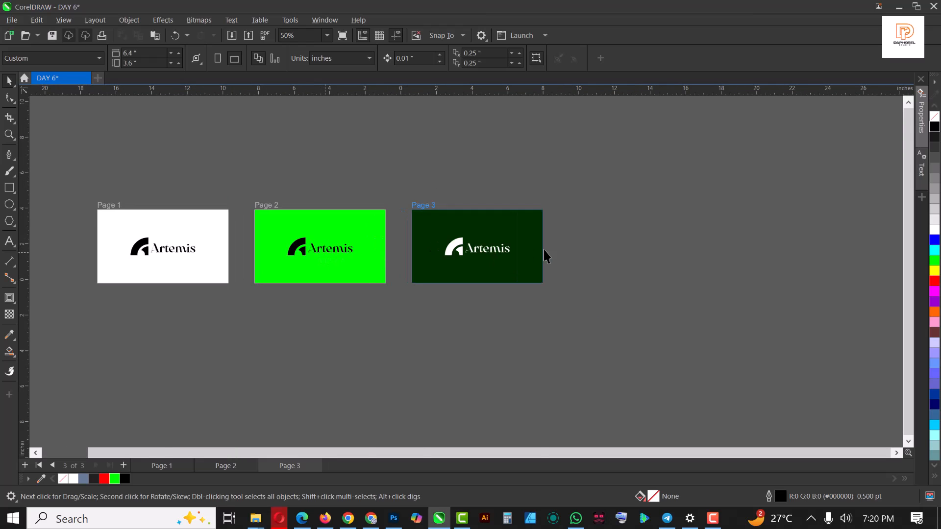
scroll(546, 255, "up", 4)
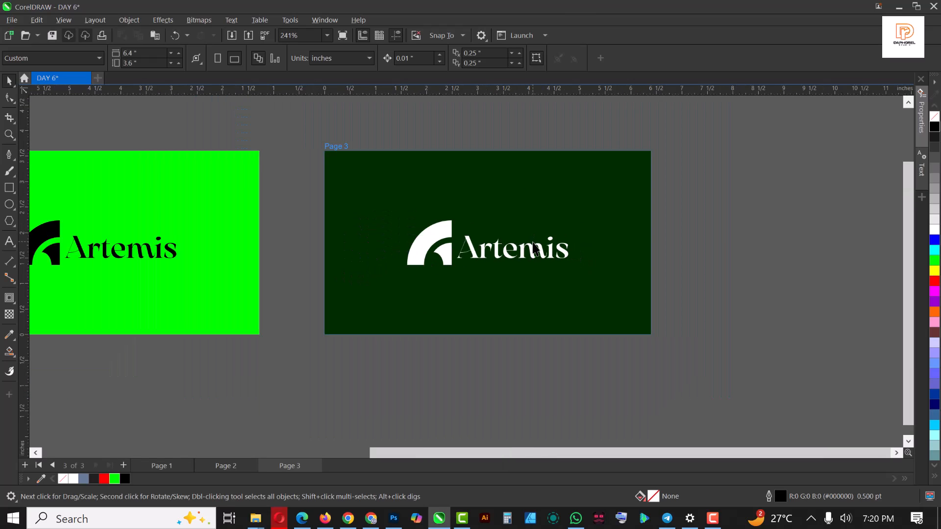
scroll(535, 250, "down", 2)
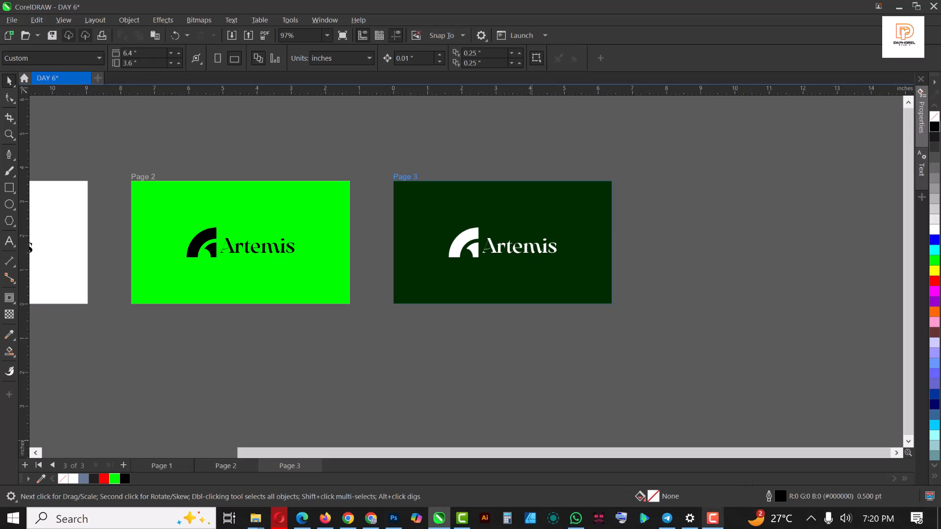
left_click(712, 518)
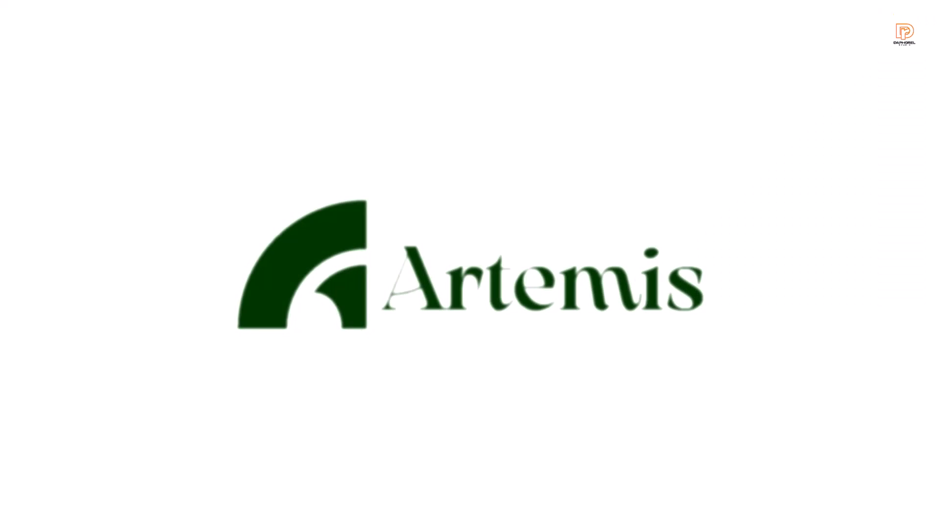